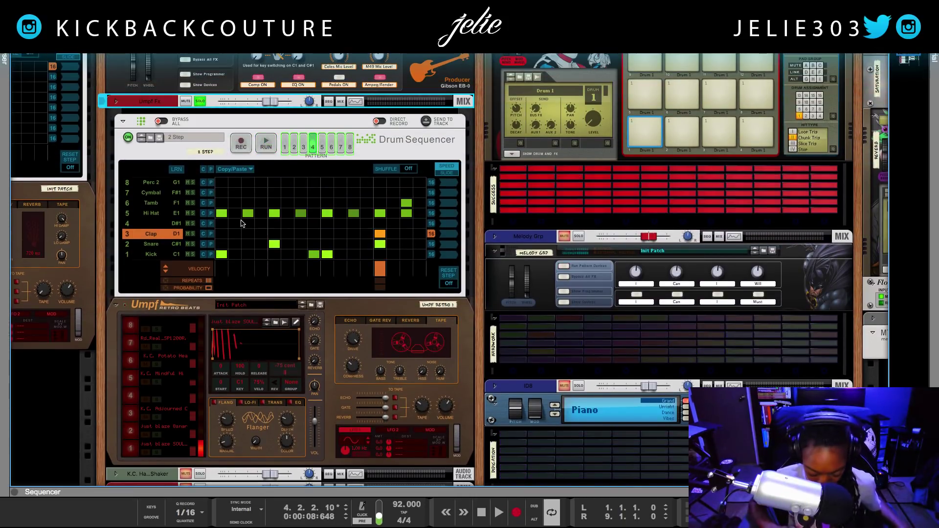
Step: Play the soloed drum pattern and look over the other drum and melody devices in the rack
key(space)
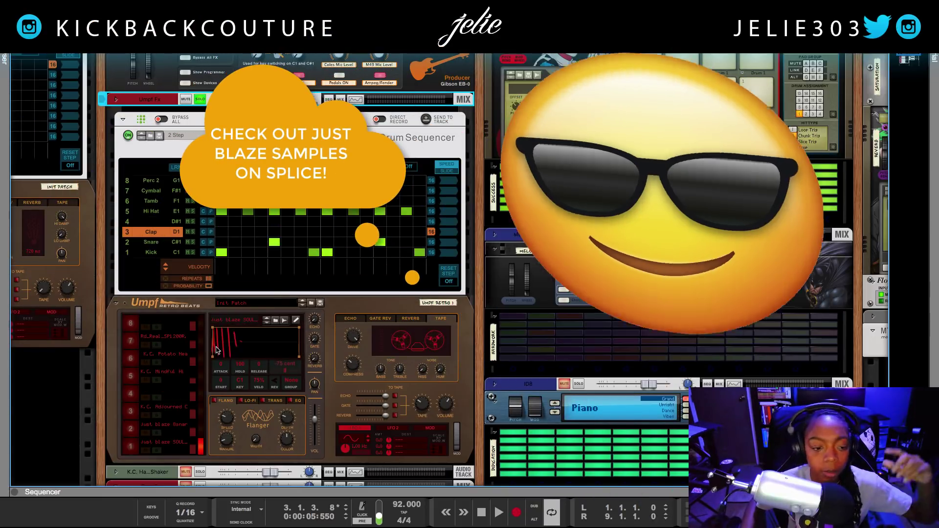
scroll(220, 267, down, 1)
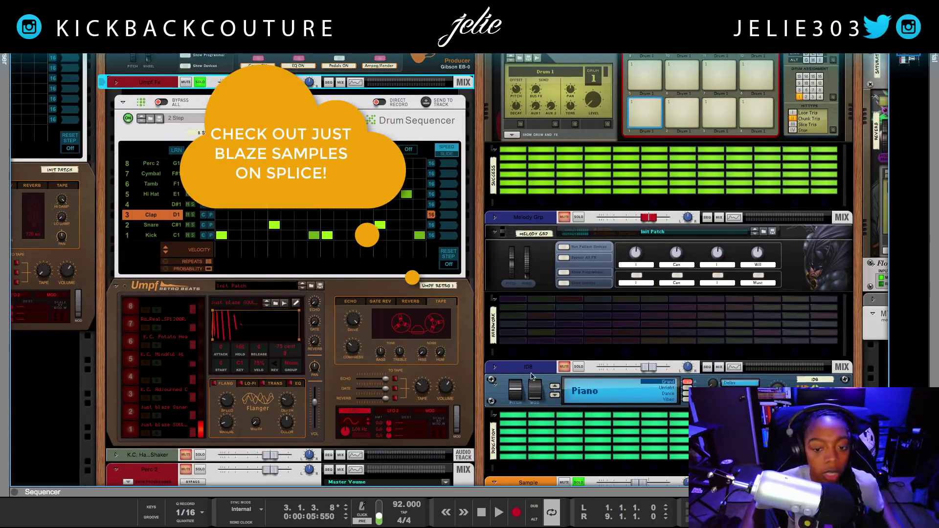
scroll(458, 354, down, 10)
click(581, 392)
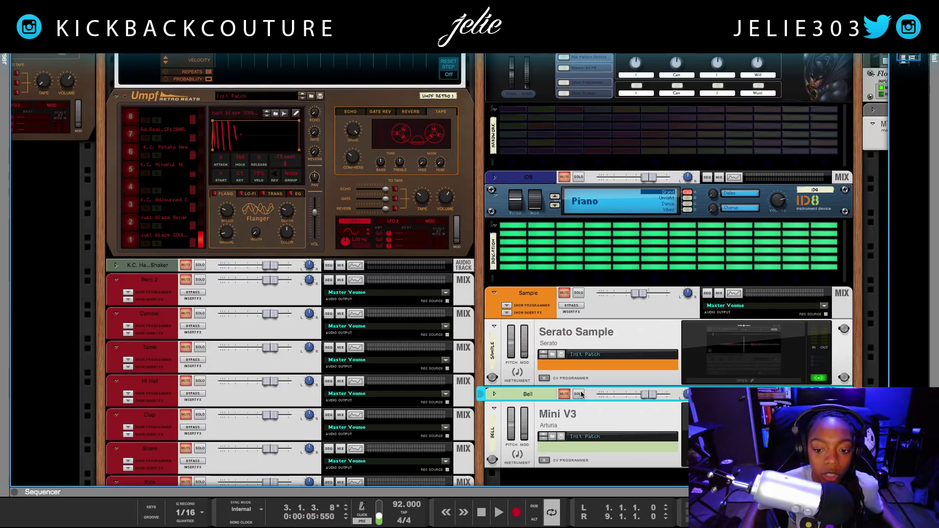
scroll(277, 282, up, 7)
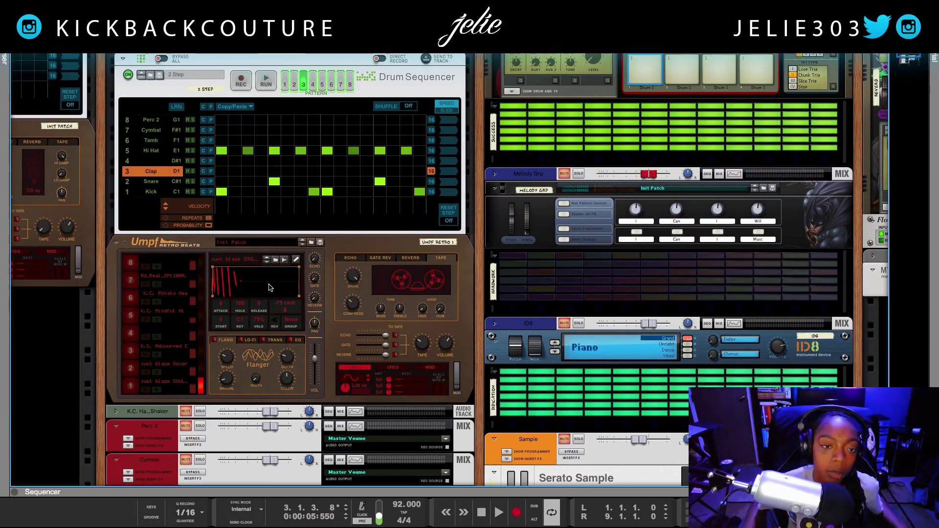
scroll(277, 282, up, 1)
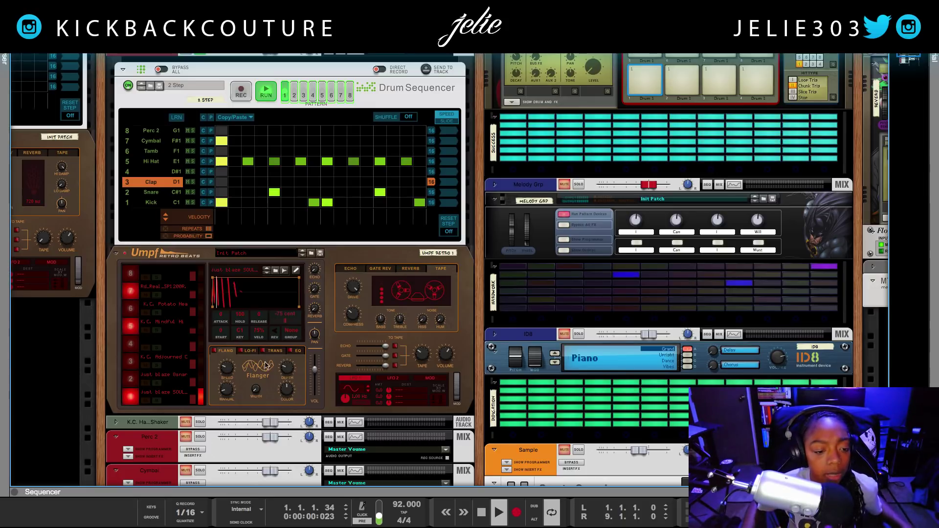
Step: Examine the separate outputs and effect inputs on the back of the Umpf Retro drum machine, returning to the rack's front
click(131, 402)
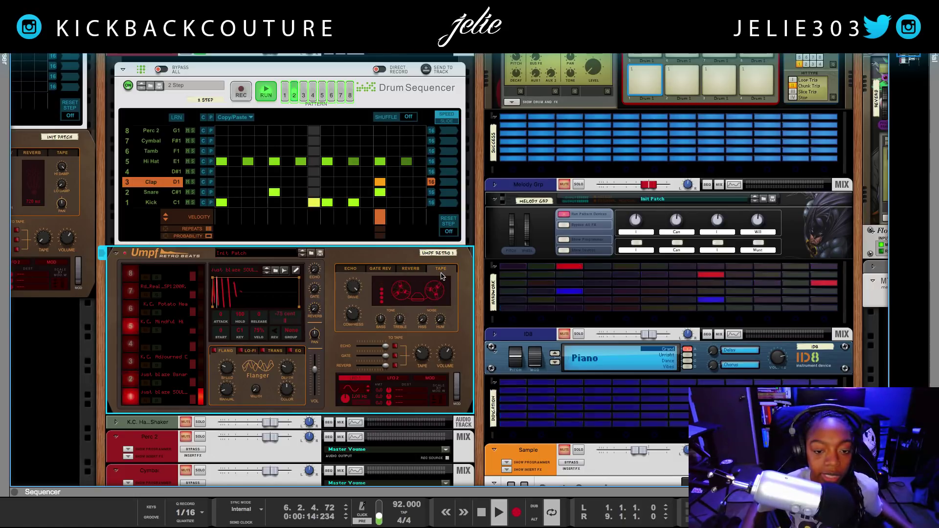
key(Tab)
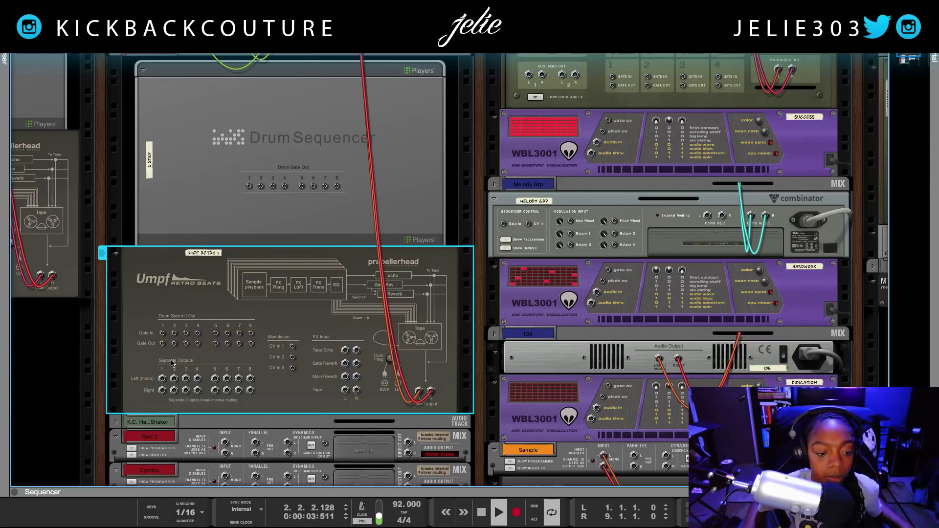
key(Tab)
key(Tab)
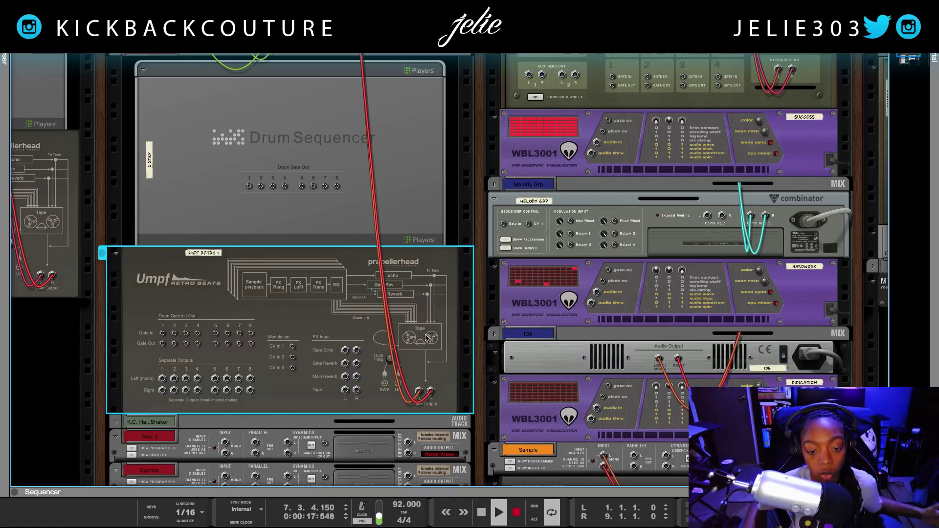
key(Tab)
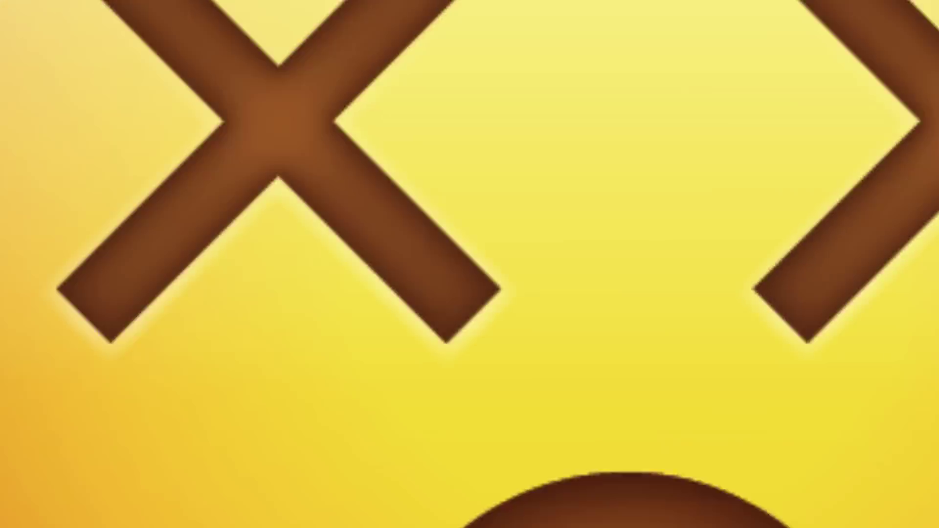
Step: Keep the Umpf Retro reverb type on 01 Short and set drum 3's reverb amount to -39.6 dB
scroll(156, 407, up, 1)
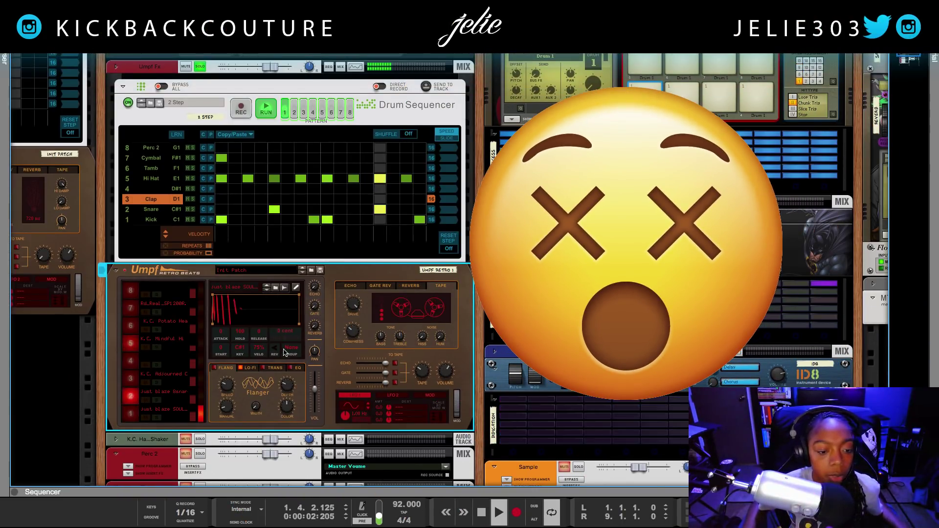
click(131, 398)
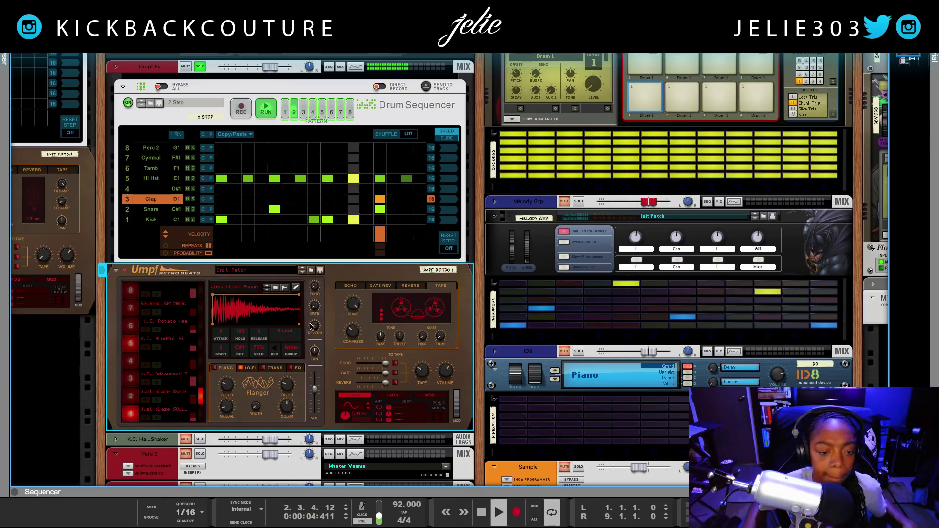
click(411, 286)
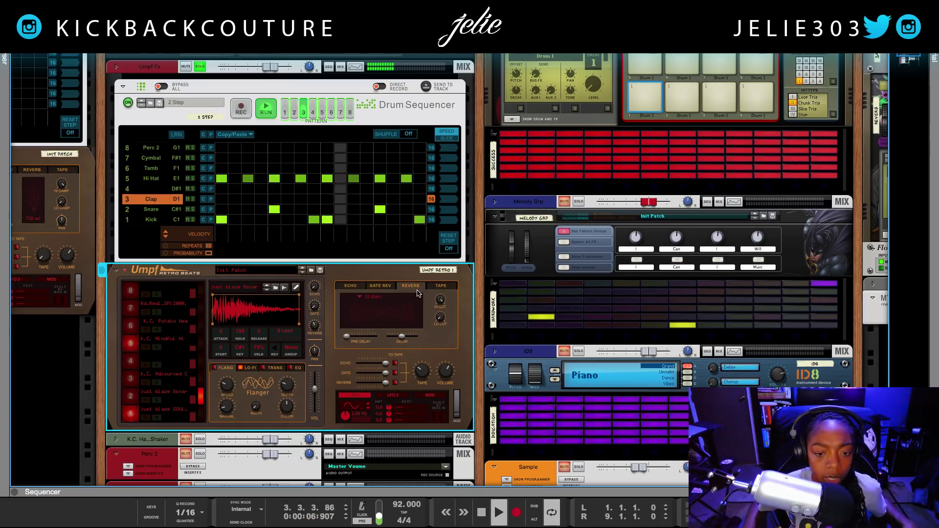
click(364, 297)
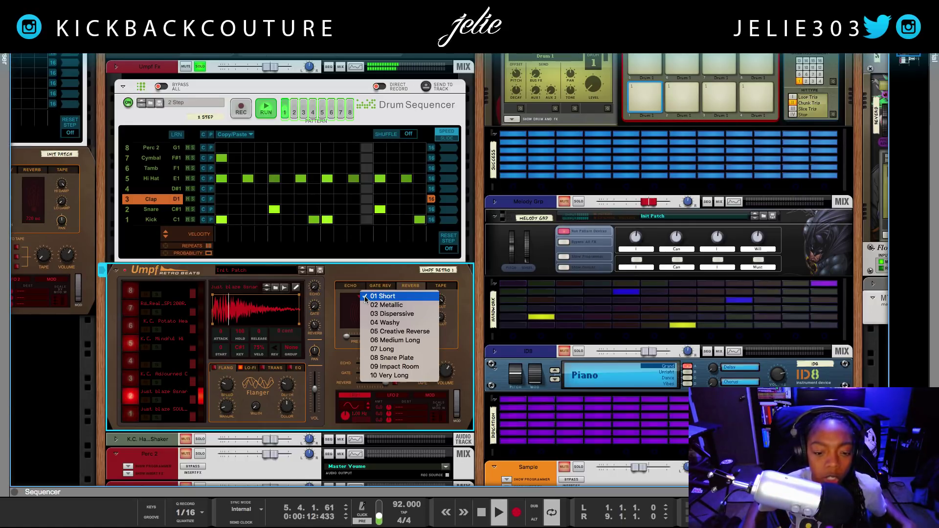
click(365, 297)
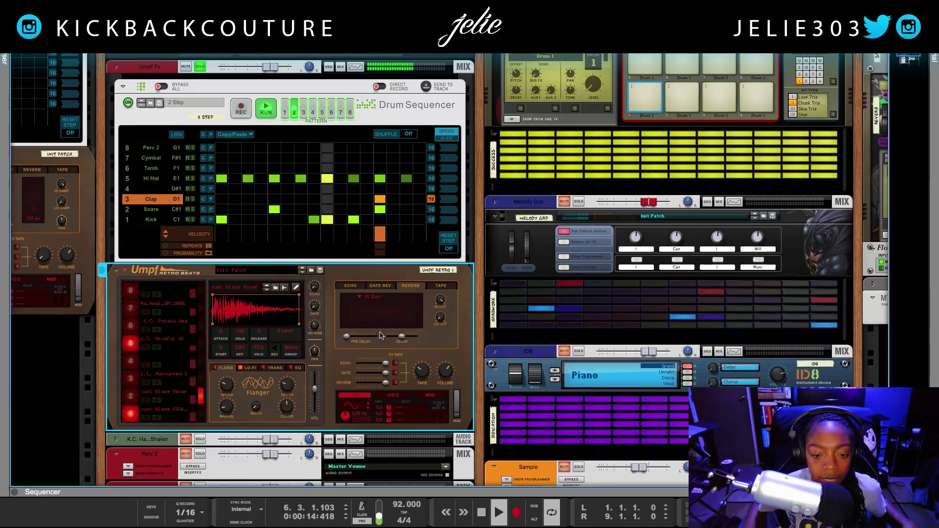
mouse_move(440, 309)
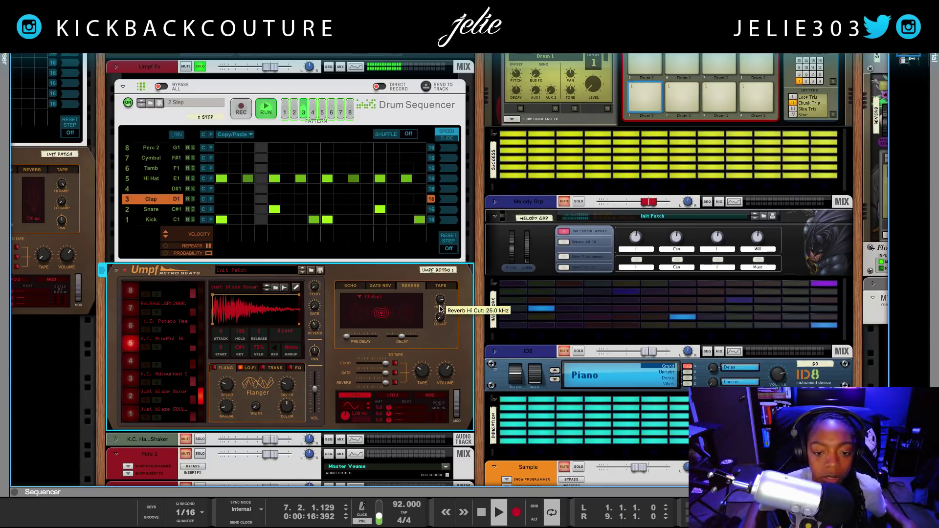
scroll(440, 308, up, 3)
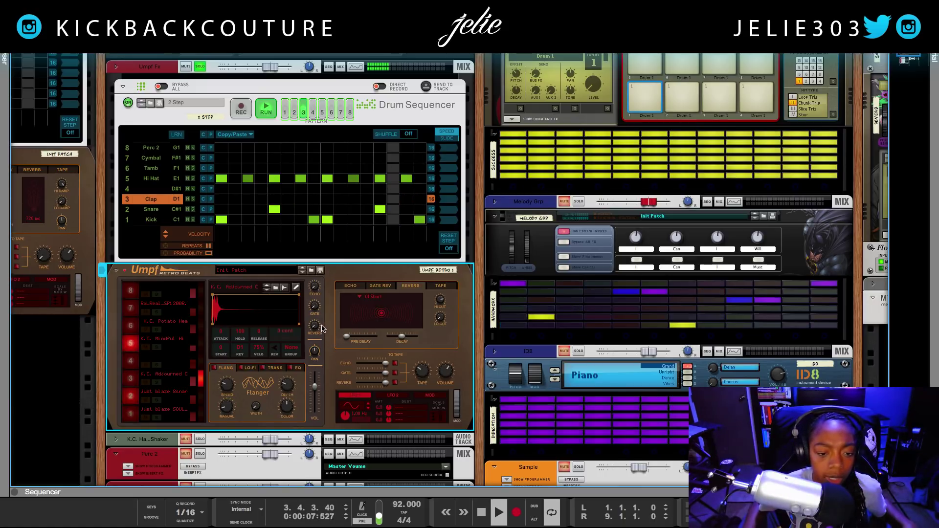
mouse_move(316, 324)
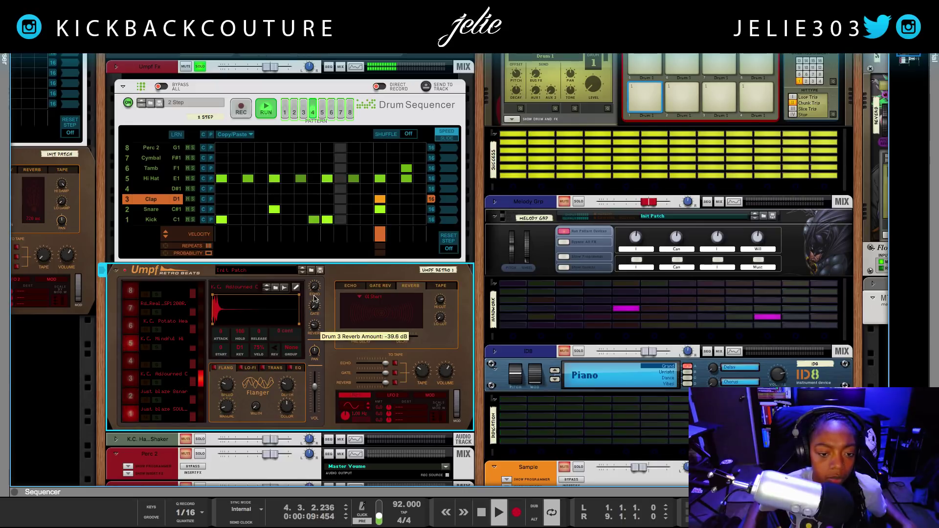
Step: Solo drum 3 and adjust the time and saturation of the Umpf Retro echo
click(349, 287)
click(156, 383)
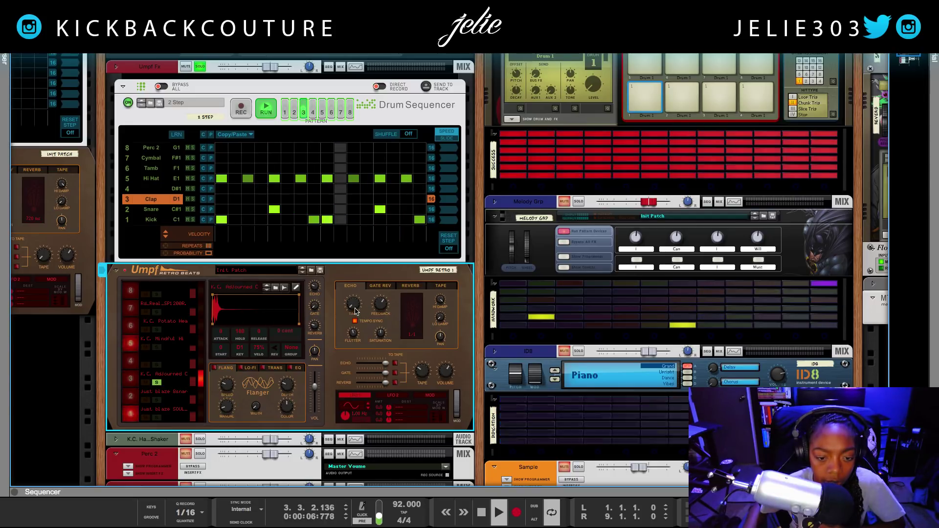
drag(354, 307, 352, 290)
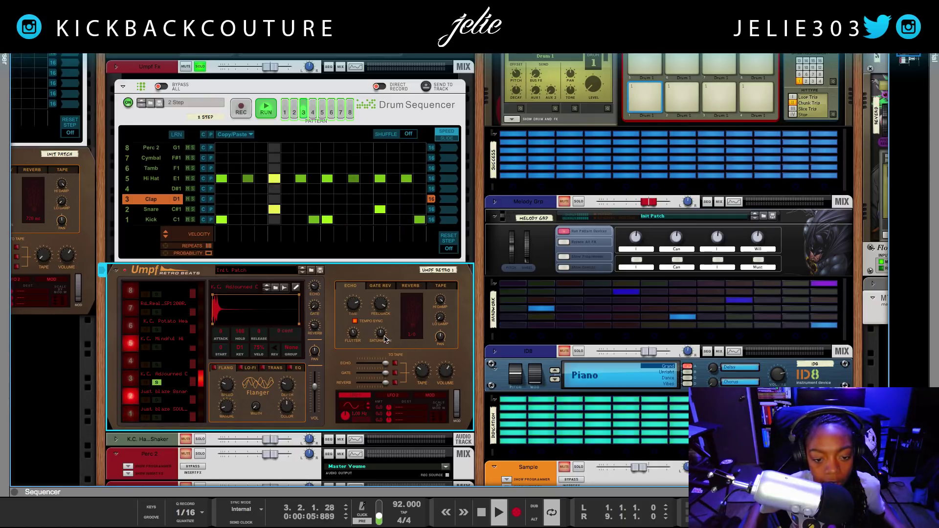
drag(385, 339, 412, 329)
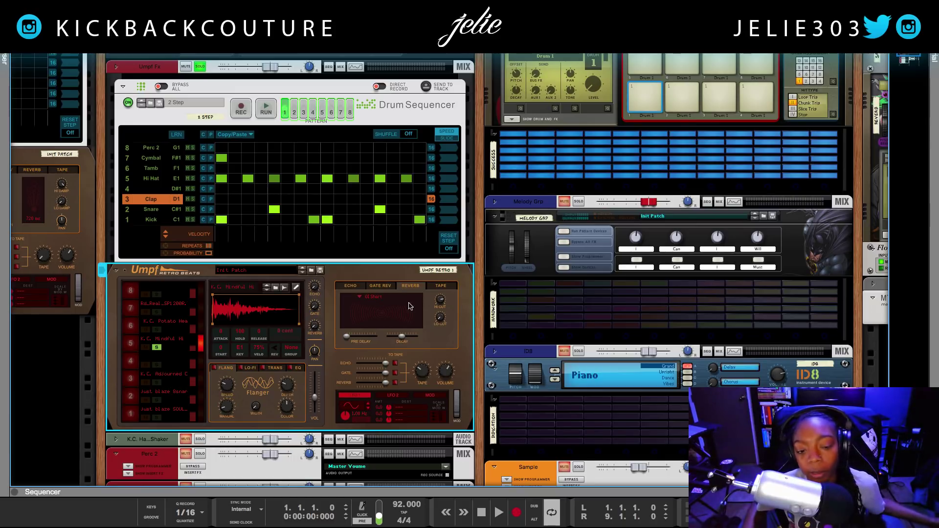
Step: Change the reverb type to 04 Washy and adjust soloed drum 5's reverb amount while the pattern plays
click(362, 298)
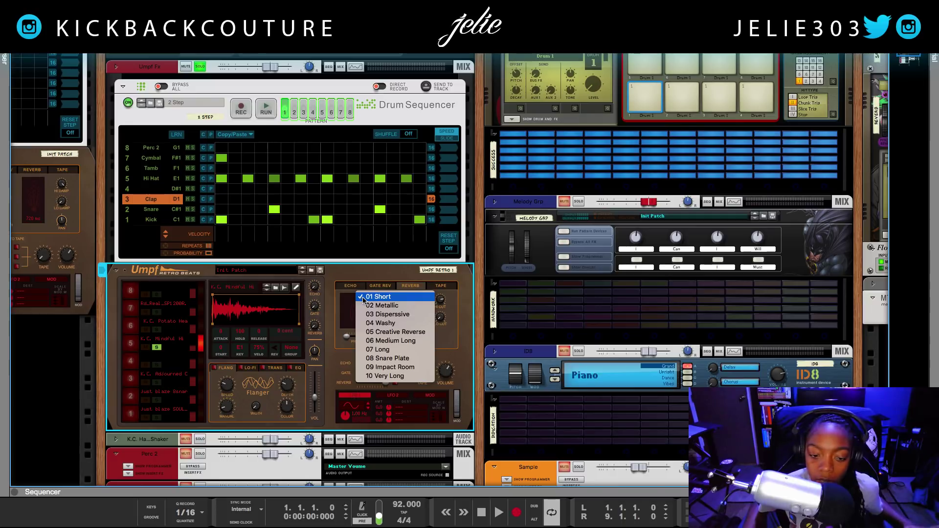
click(404, 325)
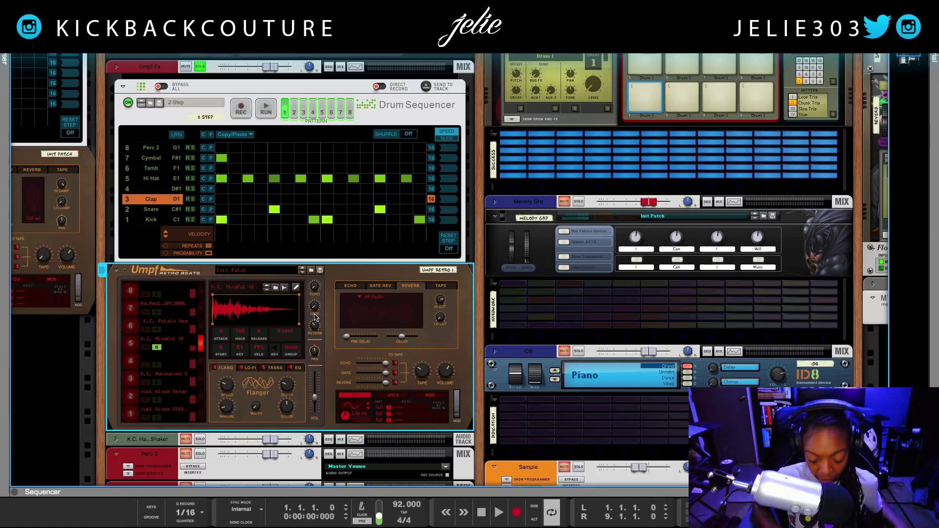
key(space)
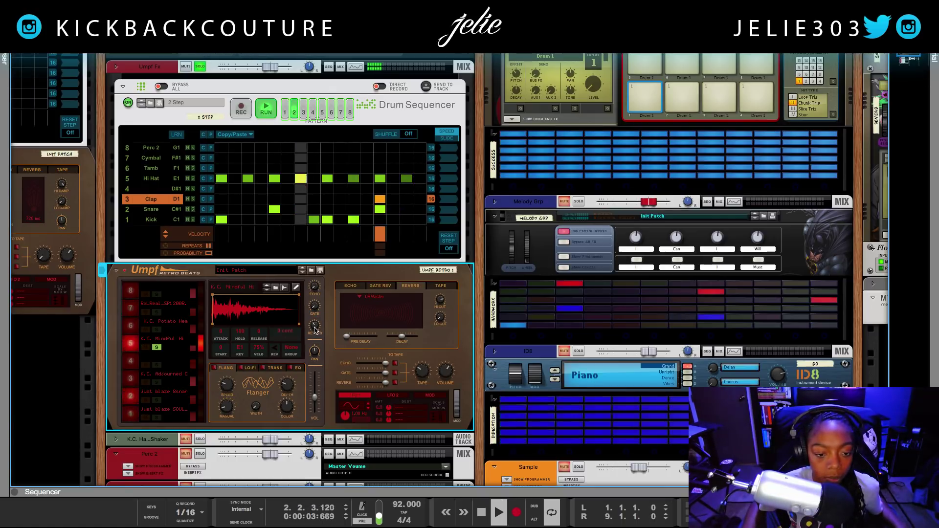
mouse_move(315, 331)
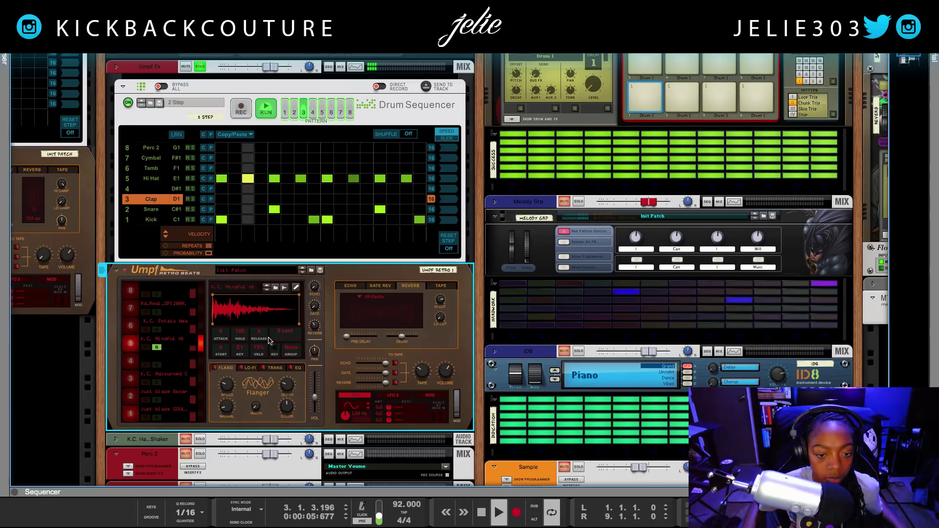
drag(315, 329, 327, 316)
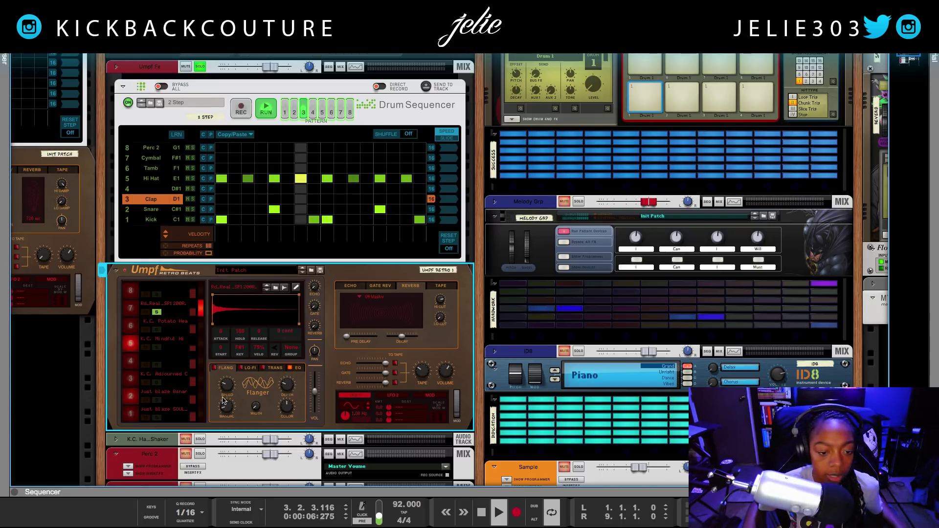
Step: Adjust the high cut frequency in drum 7's EQ while replaying the pattern from the start
click(298, 368)
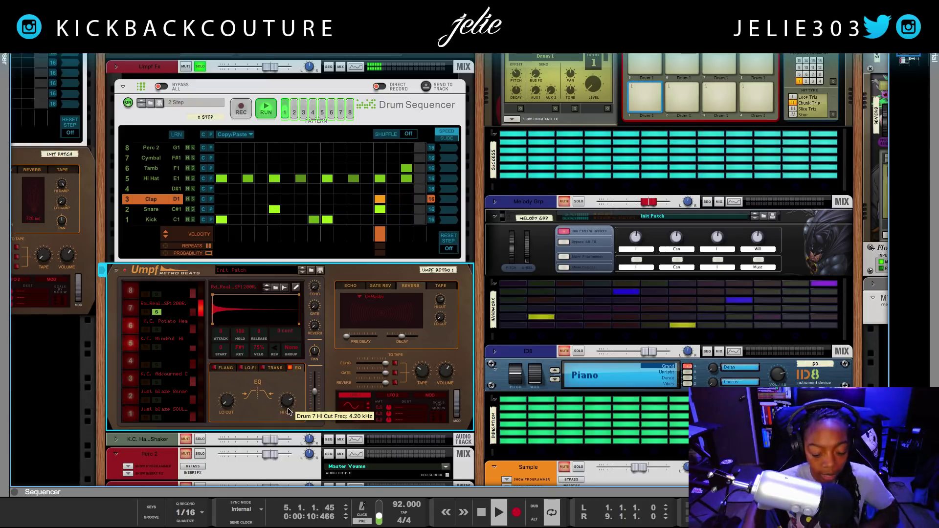
key(Home)
drag(278, 419, 291, 412)
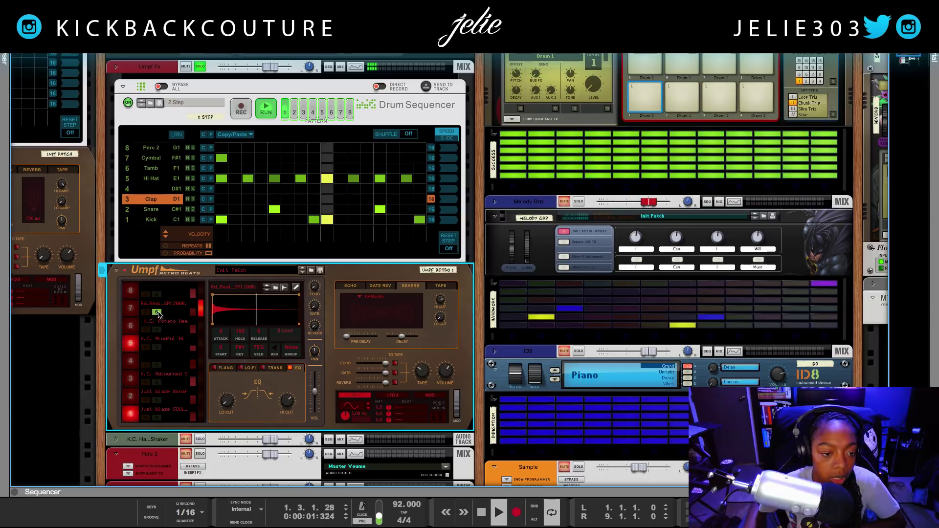
key(space)
key(space)
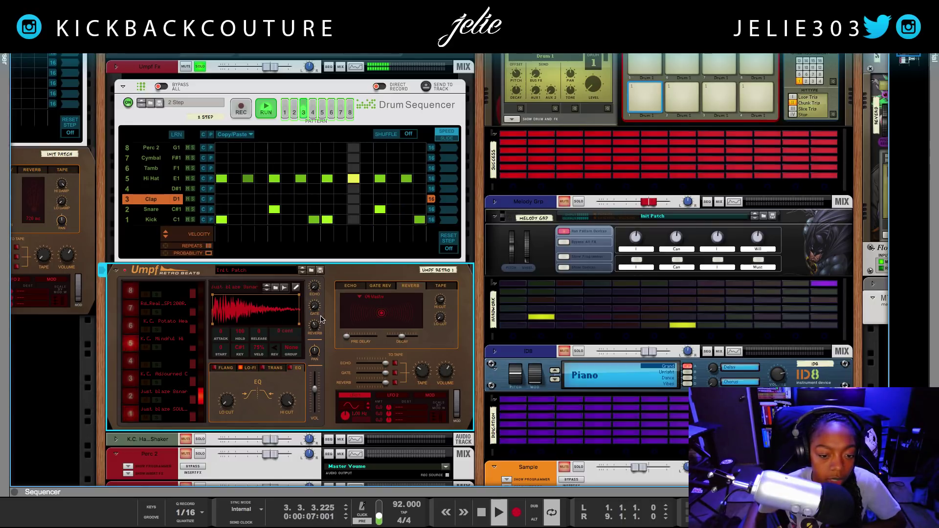
Step: Set drum 2's reverb amount to -41.5 dB and the reverb type to 01 Short
drag(316, 328, 315, 335)
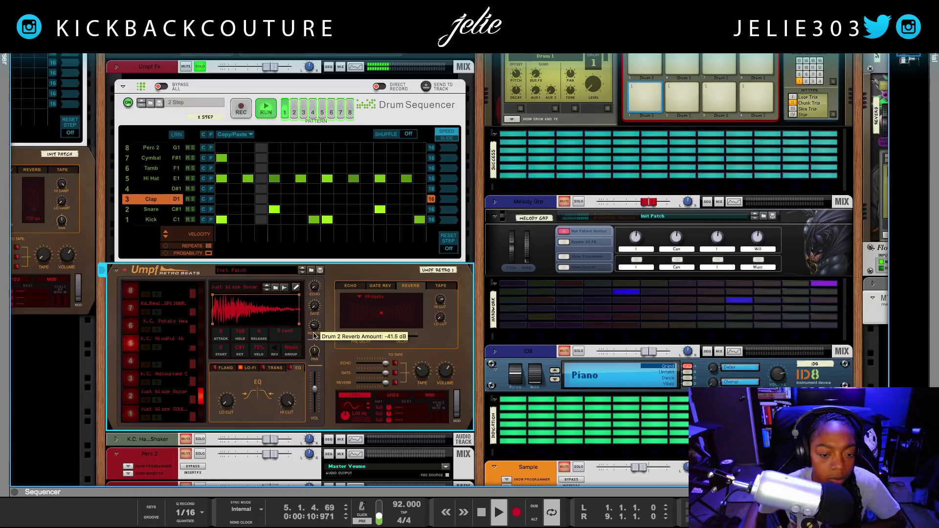
click(369, 296)
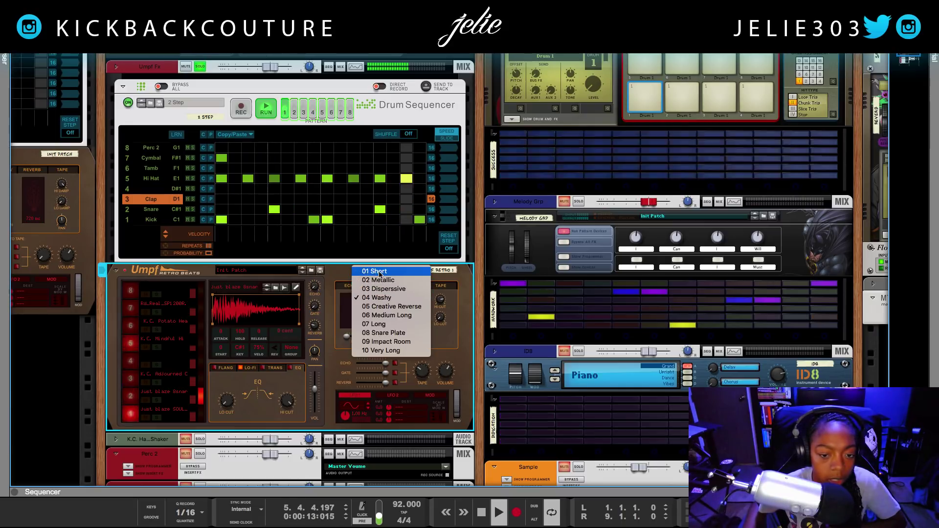
click(375, 271)
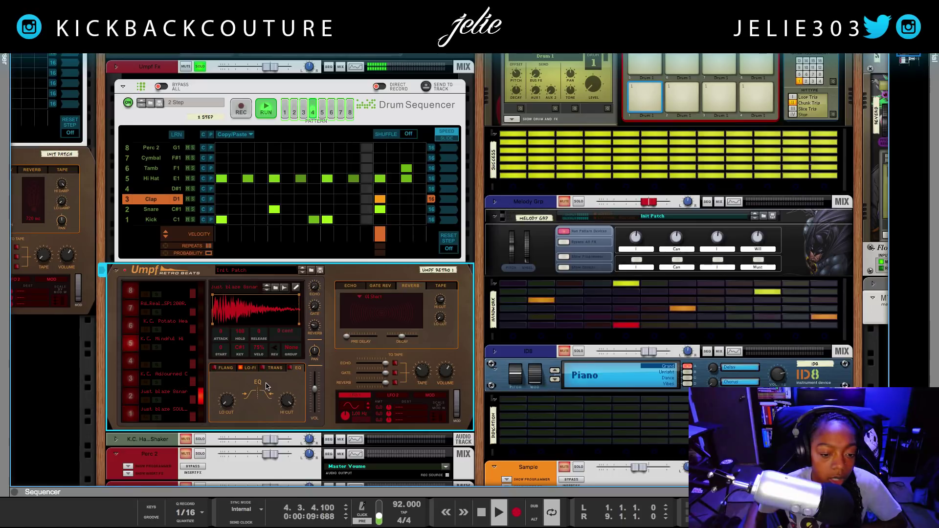
Step: Look through drum 1's lo-fi, transient, flanger and EQ effects while the pattern plays
click(131, 414)
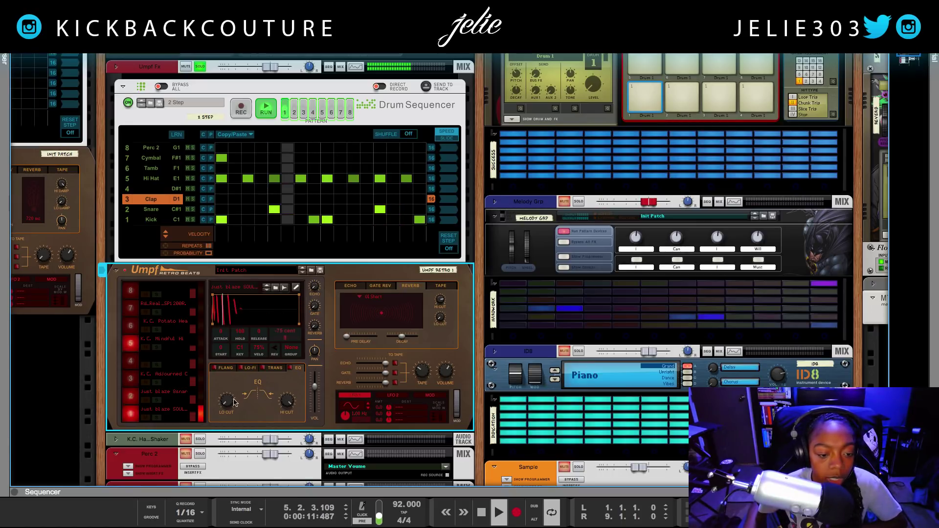
click(249, 368)
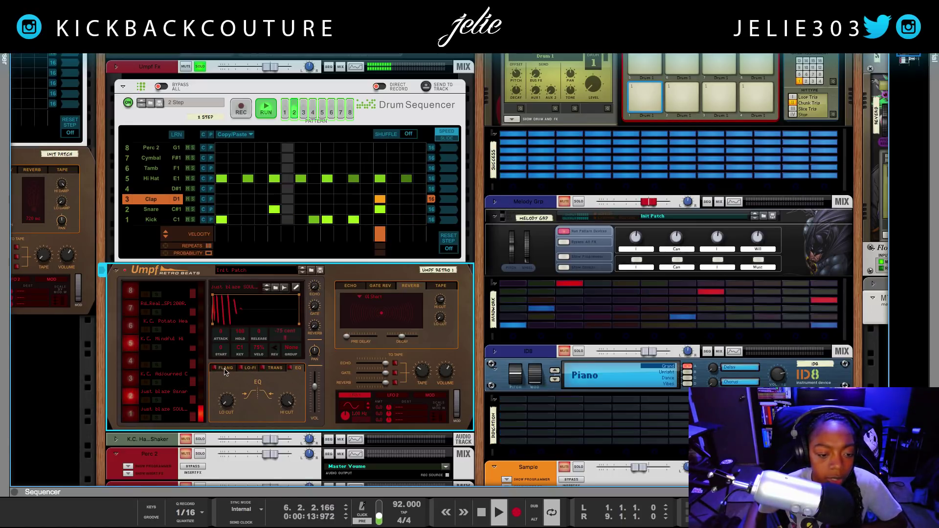
click(270, 368)
click(230, 369)
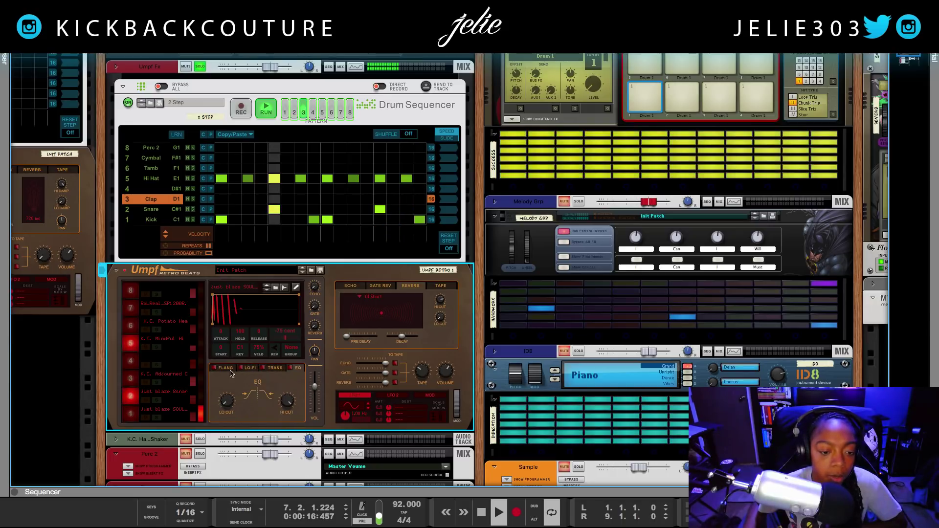
click(275, 369)
click(298, 368)
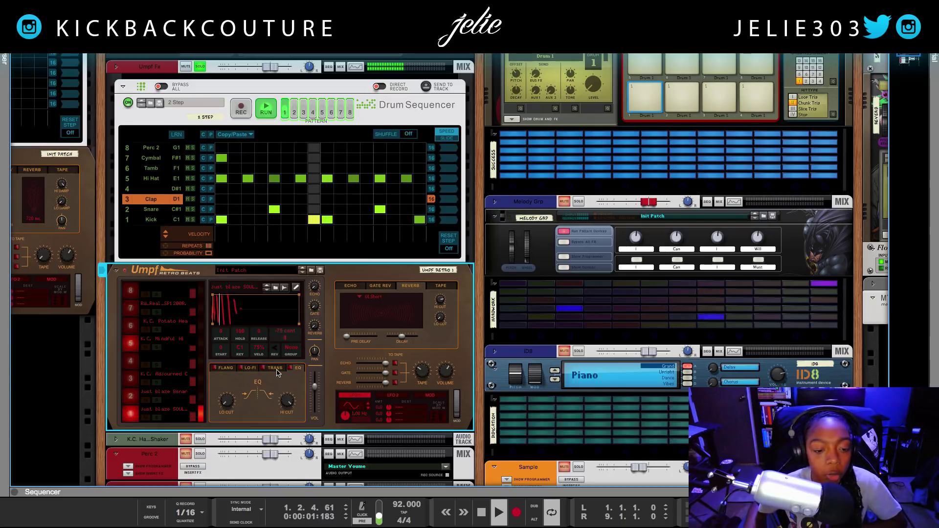
Step: Enable the transient shaper on drum 1 and adjust its attack and sustain while replaying the pattern
click(275, 369)
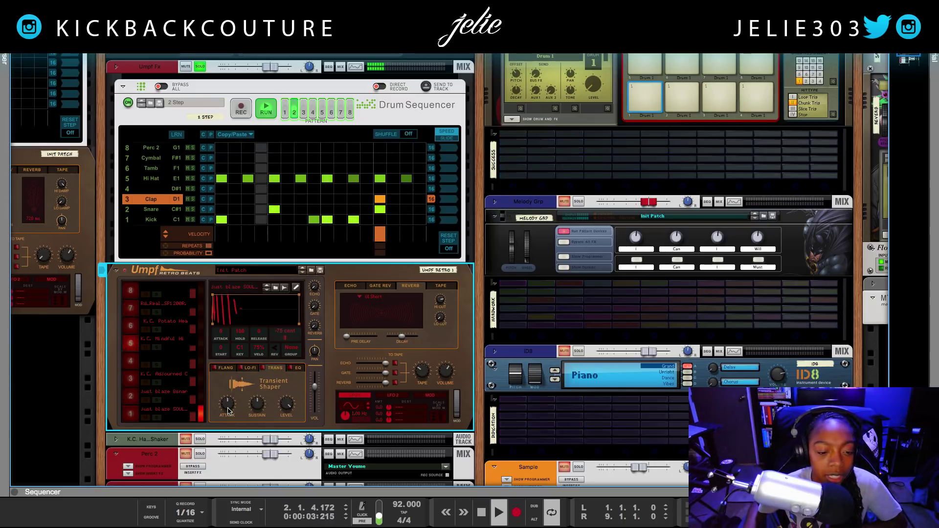
drag(227, 411, 225, 404)
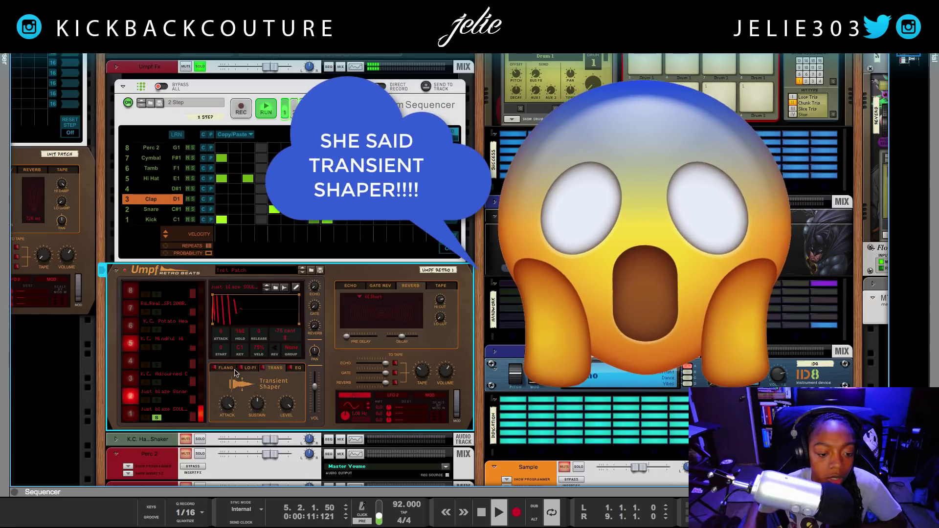
drag(227, 404, 229, 419)
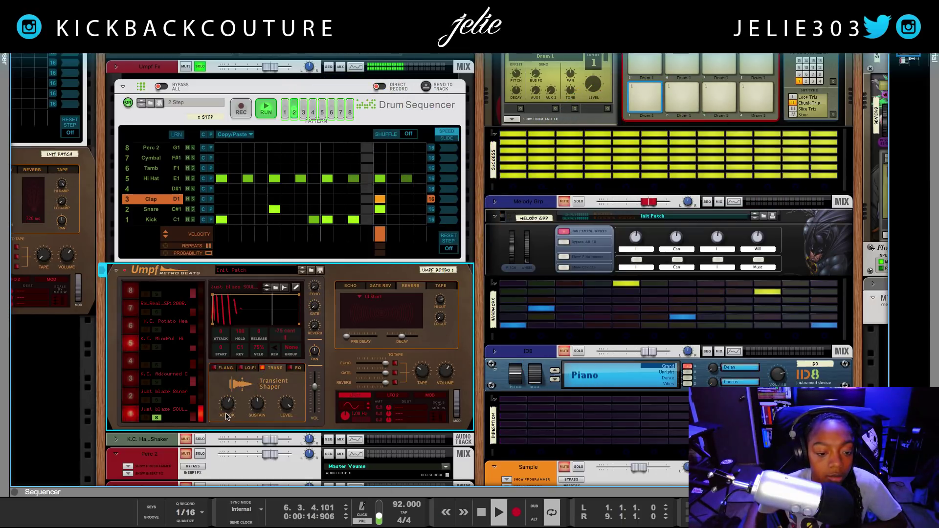
drag(227, 416, 226, 408)
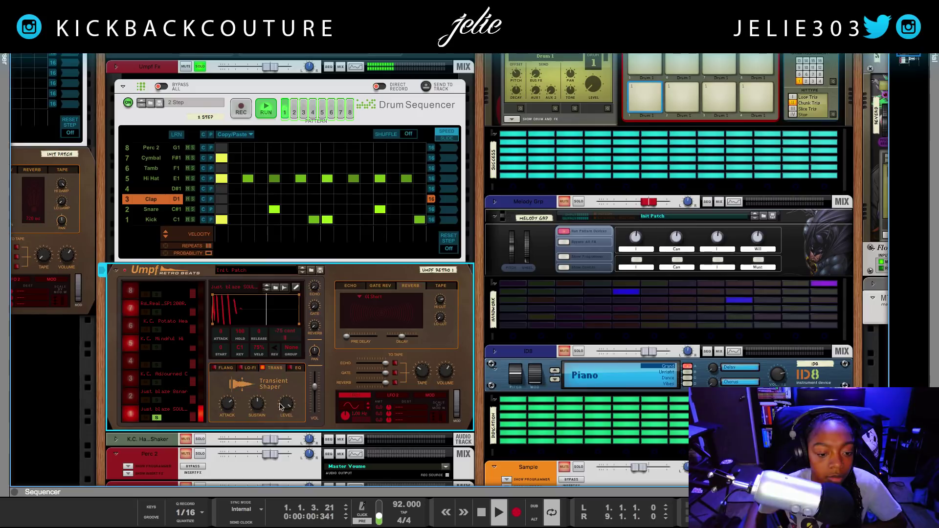
drag(257, 413, 260, 415)
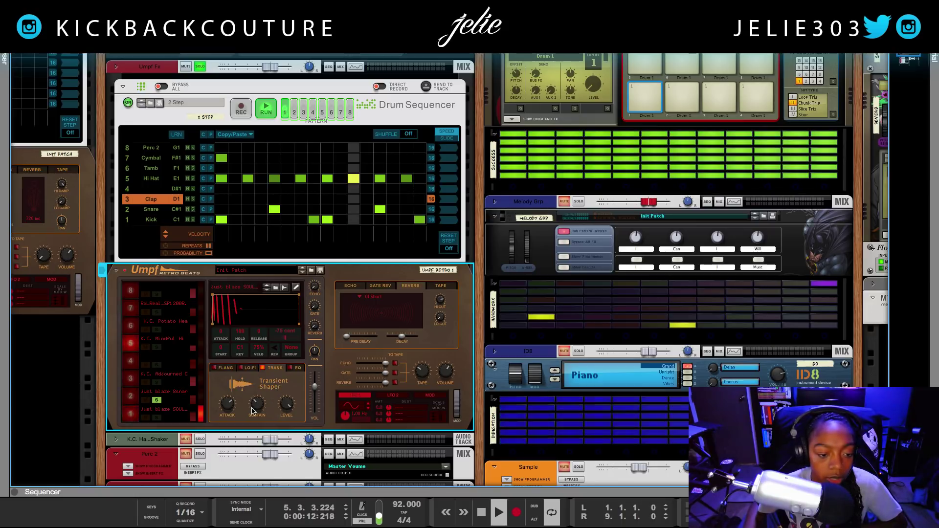
key(Home)
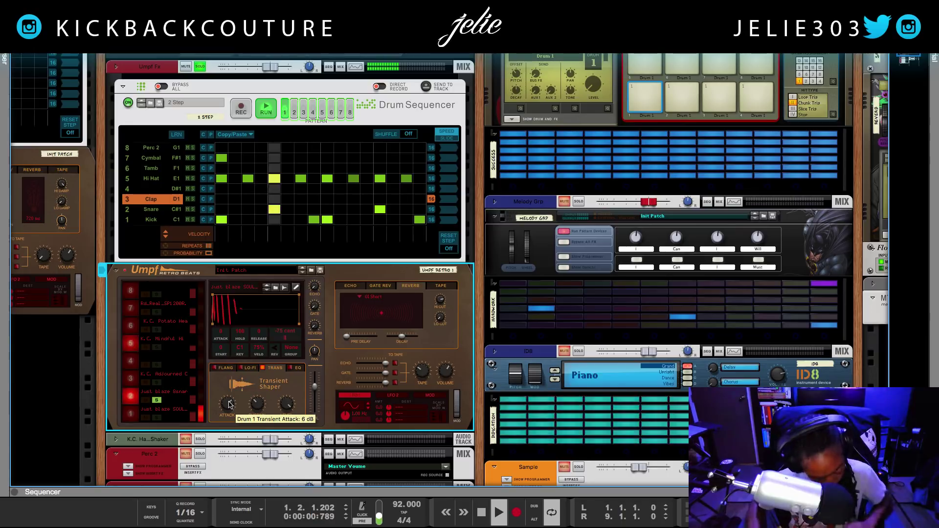
drag(229, 404, 226, 401)
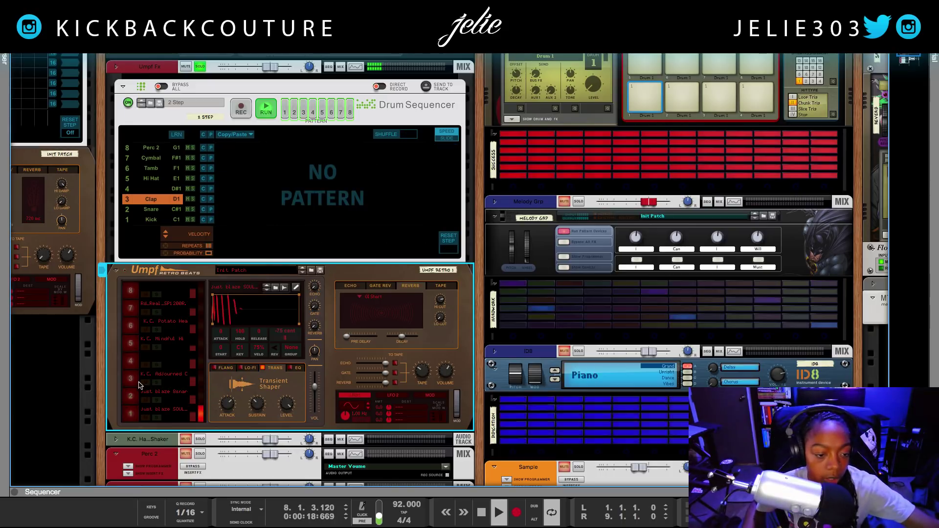
Step: Enable the flanger on drum 5 and adjust its color and width while the pattern plays
click(131, 344)
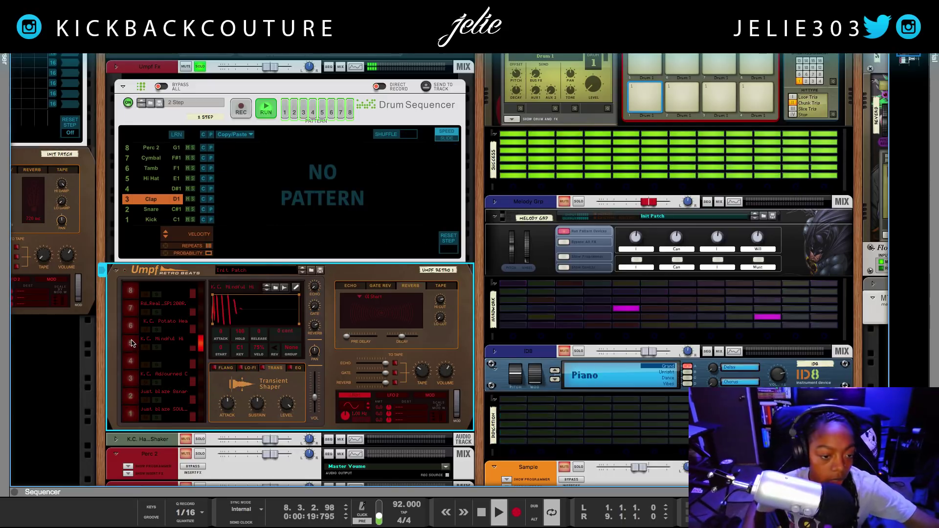
click(216, 371)
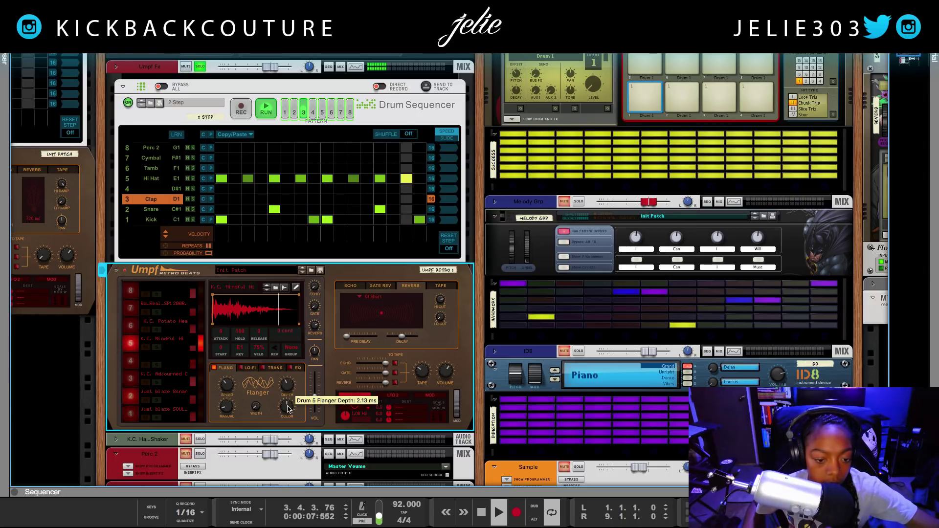
scroll(287, 406, up, 5)
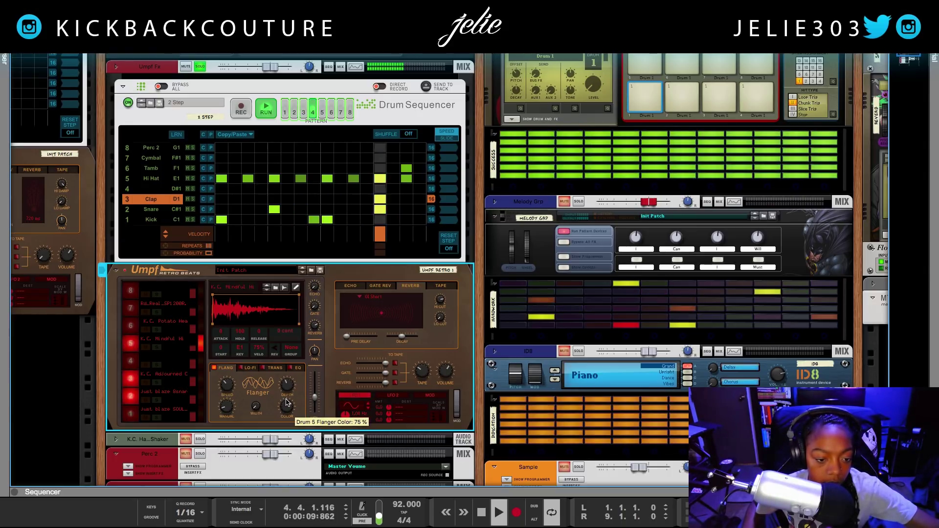
drag(288, 412, 291, 421)
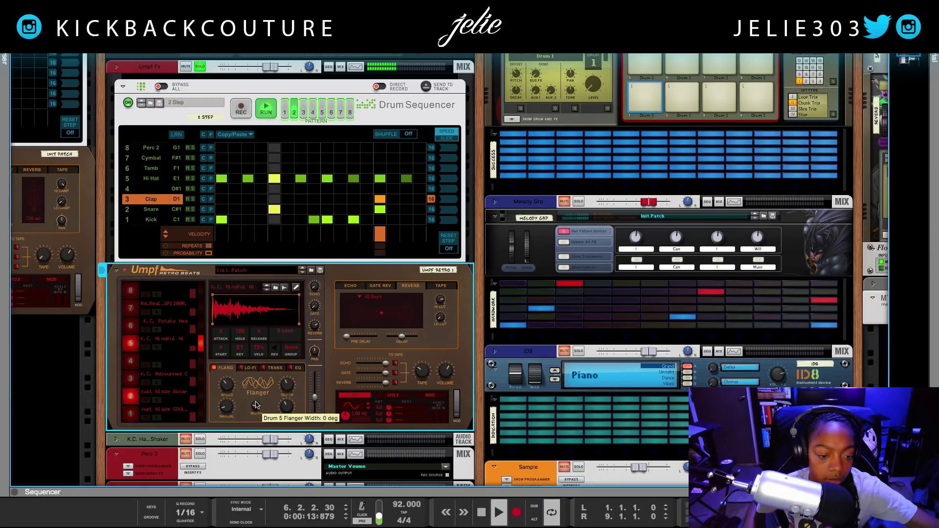
drag(258, 399, 260, 402)
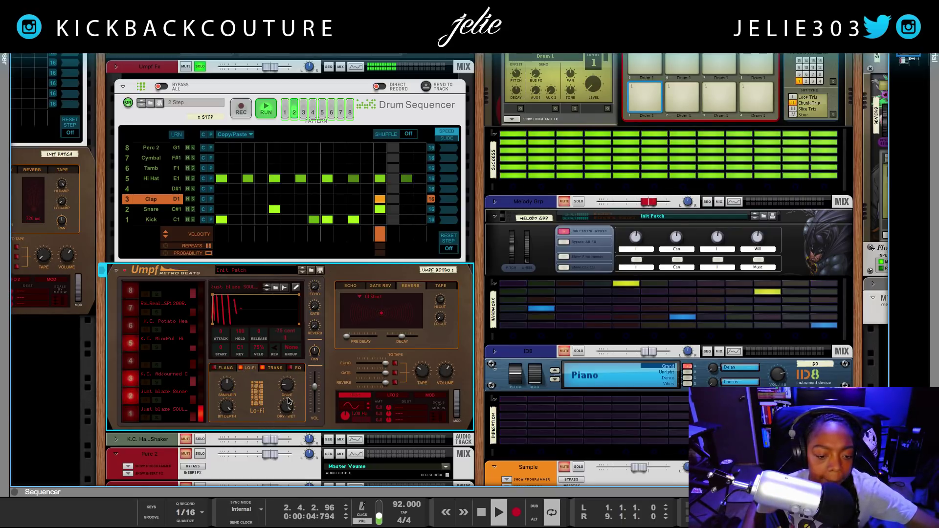
Step: Adjust the dry/wet mix and sample rate of drum 1's lo-fi effect, comparing the drum solo and in the full beat
drag(295, 427, 295, 435)
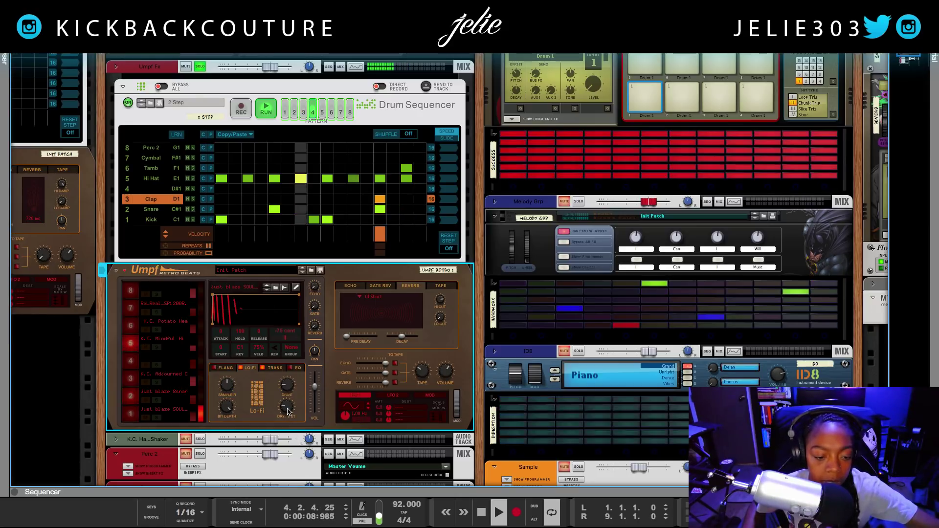
drag(287, 402, 283, 396)
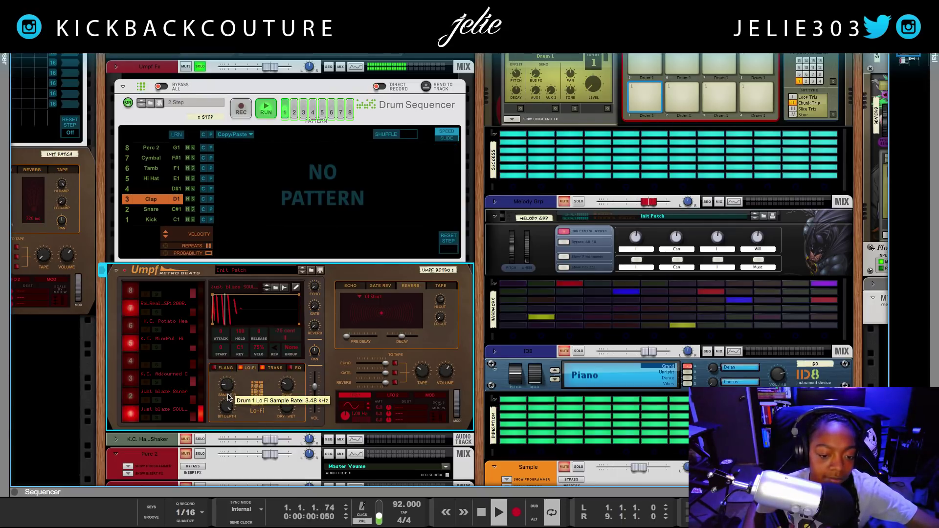
drag(228, 397, 240, 377)
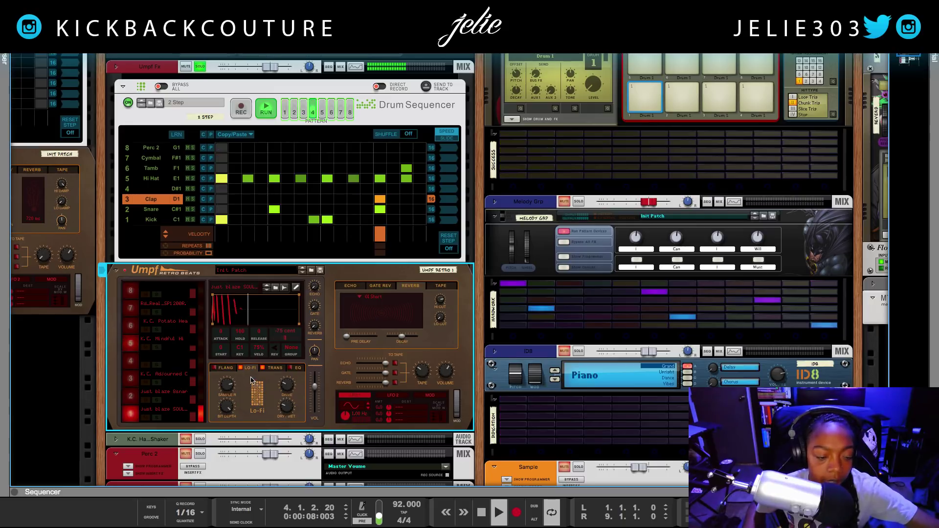
click(157, 418)
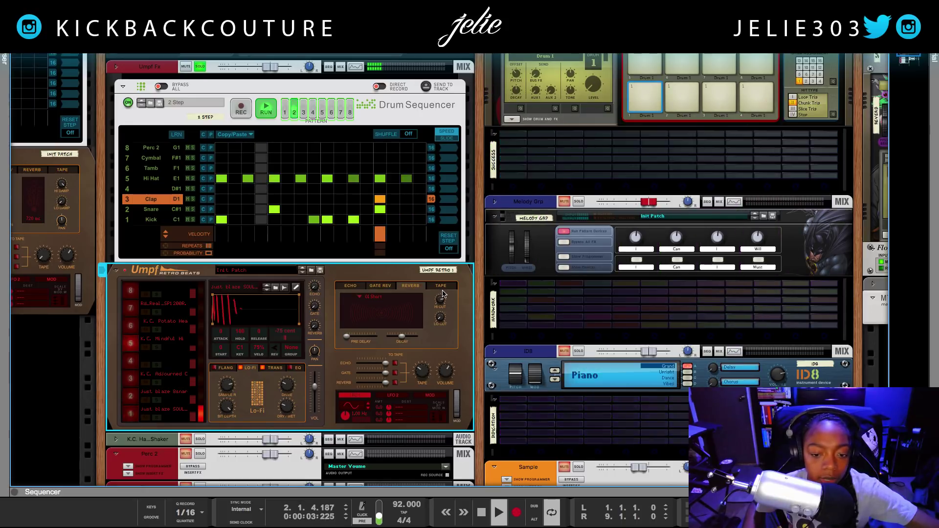
Step: Show the tape effect and set the Tape Master mix to 38%, comparing it with 0% while the beat plays
click(447, 286)
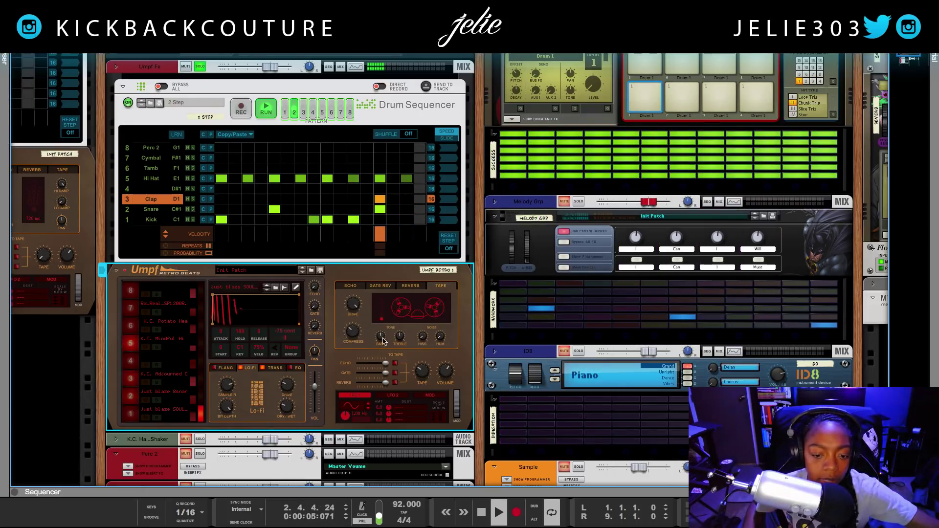
mouse_move(424, 374)
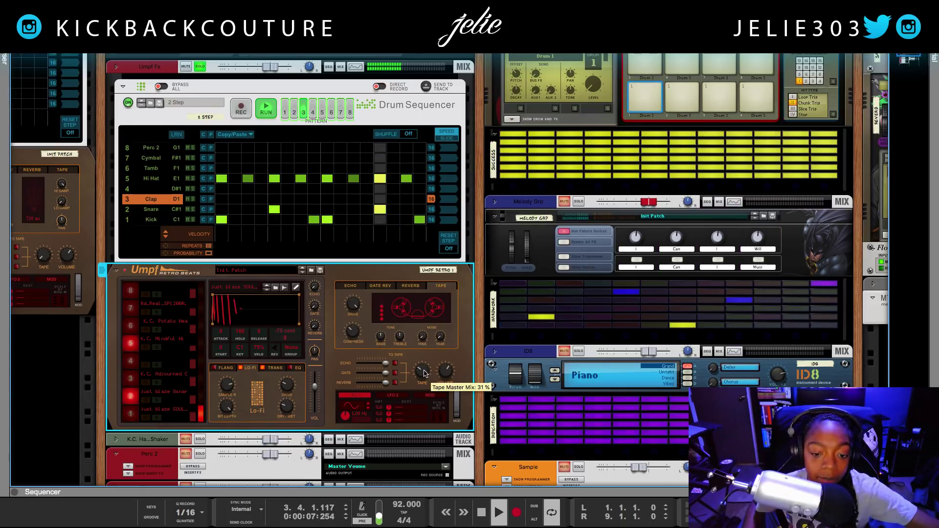
drag(423, 374, 426, 411)
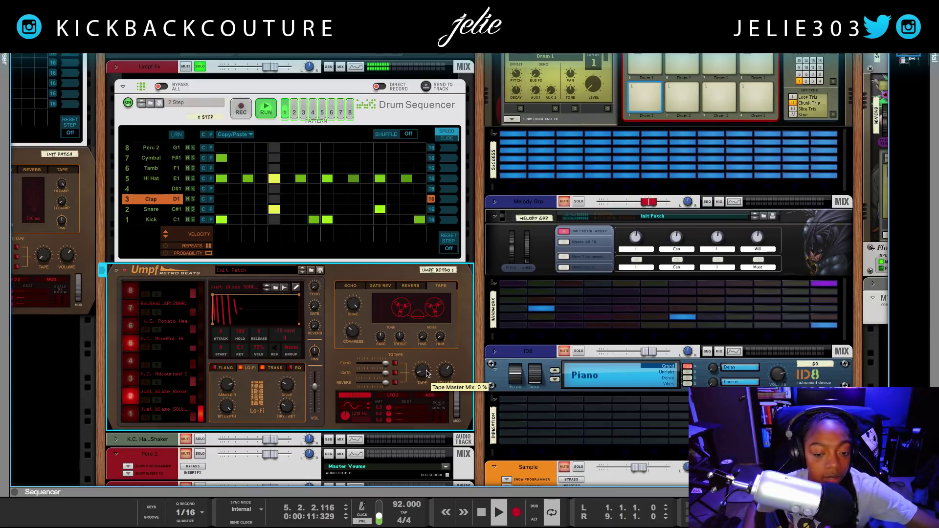
drag(426, 368, 424, 345)
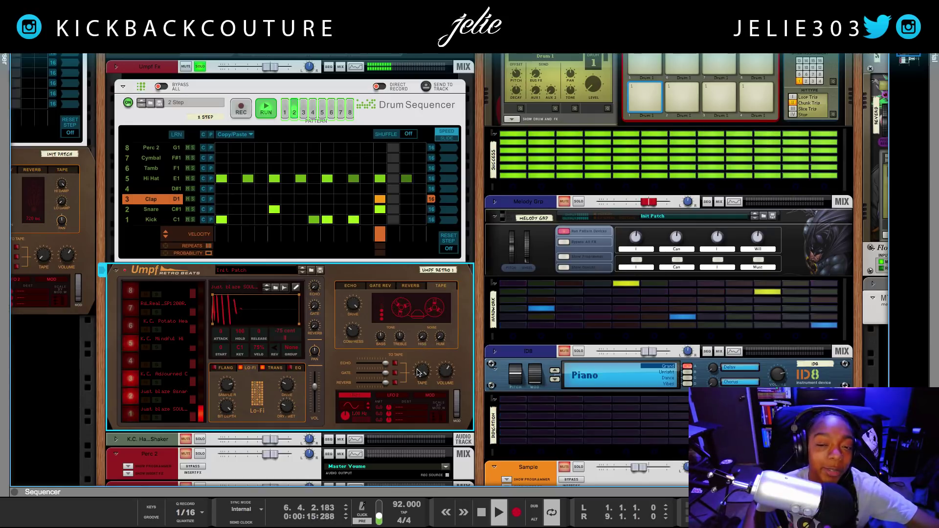
drag(420, 373, 422, 395)
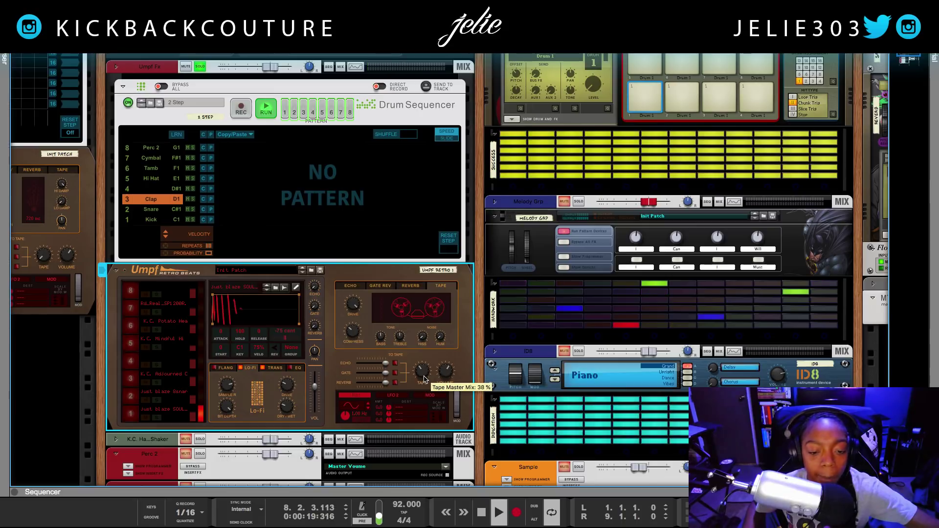
Step: Adjust the Tape Master's drive, compression, hiss and hum while the pattern plays
drag(356, 309, 360, 330)
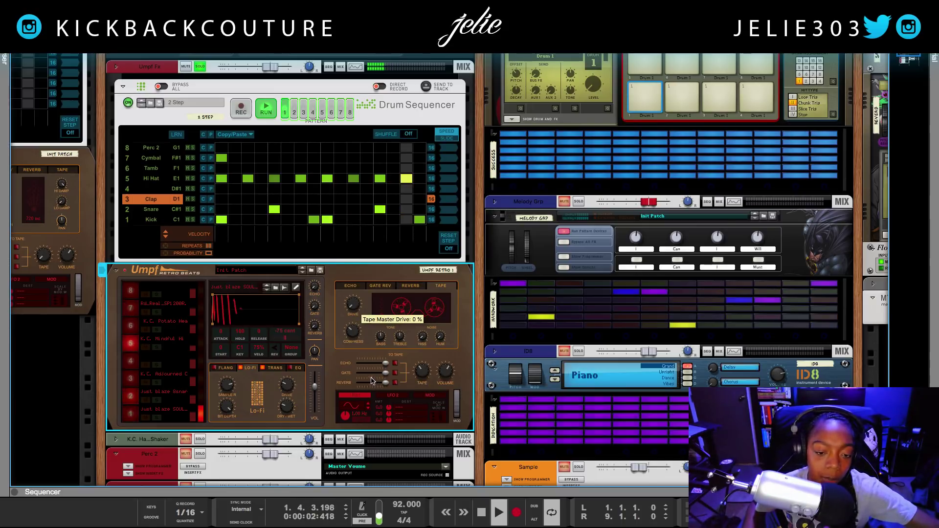
drag(355, 348, 360, 315)
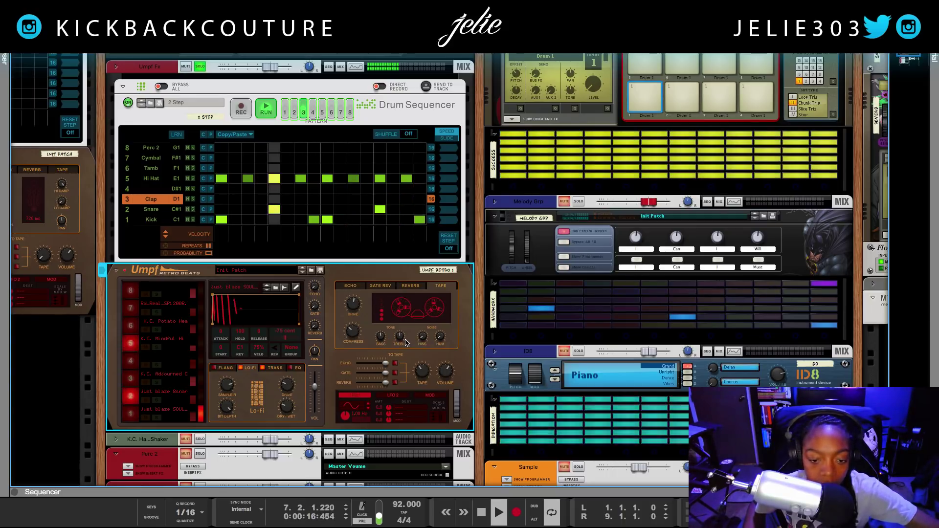
drag(422, 336, 443, 307)
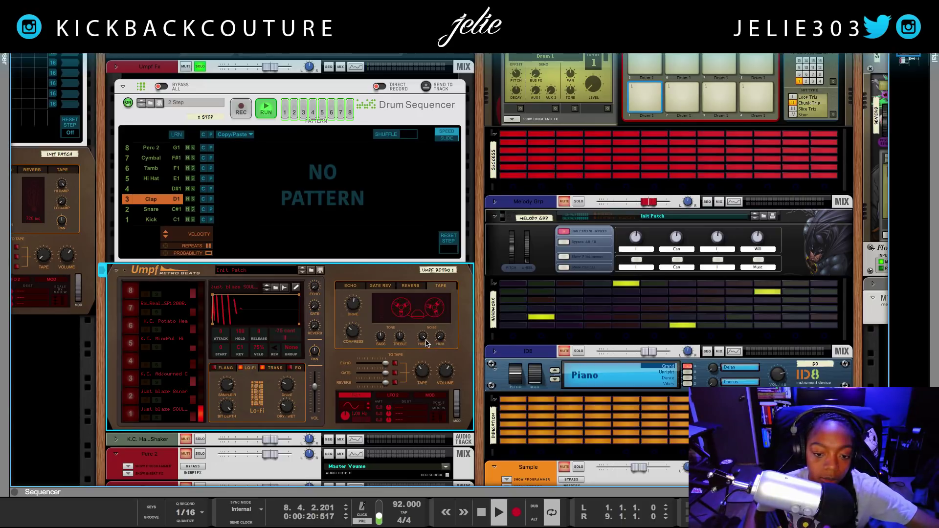
drag(424, 341, 464, 291)
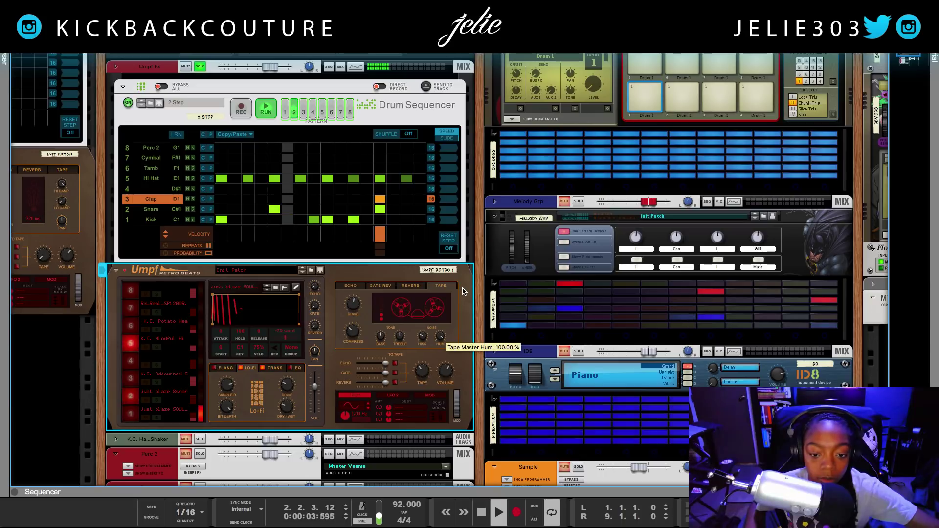
drag(438, 344, 439, 354)
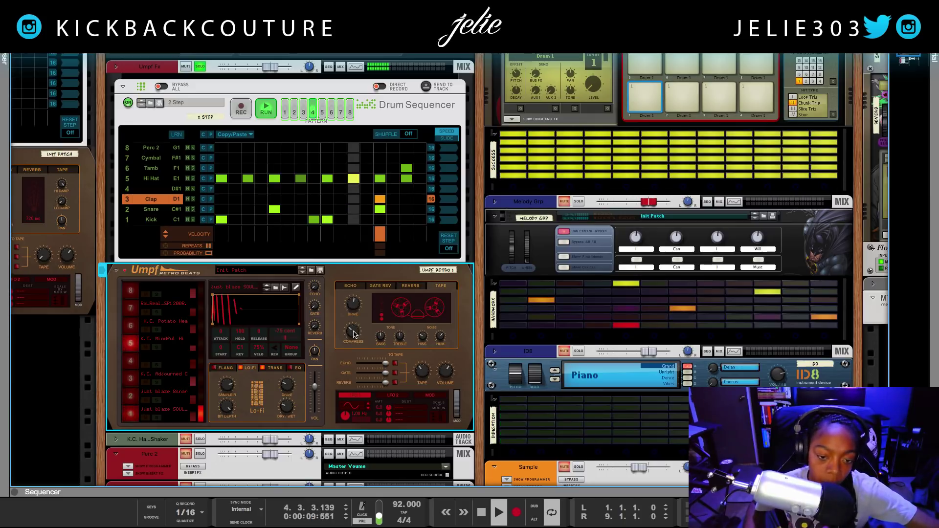
drag(355, 330, 350, 353)
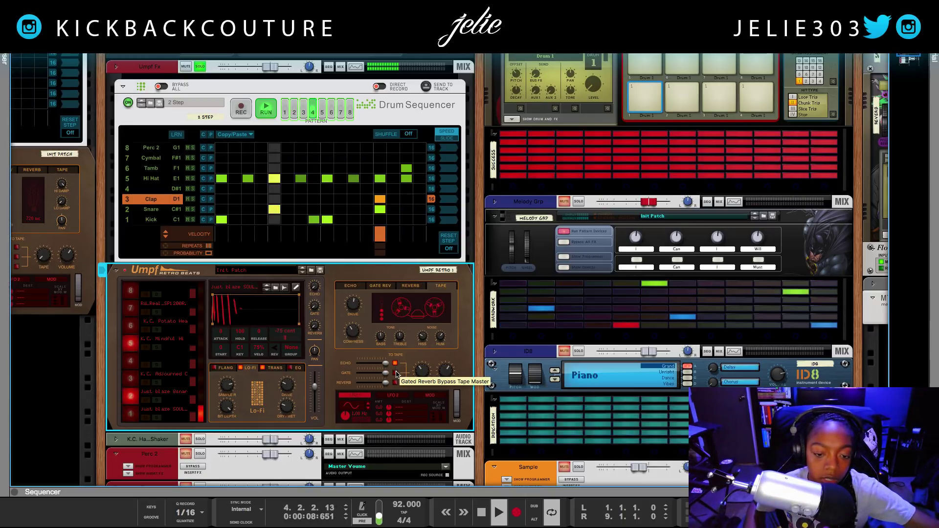
Step: Make the gated reverb and the reverb bypass the Tape Master
click(395, 374)
click(395, 384)
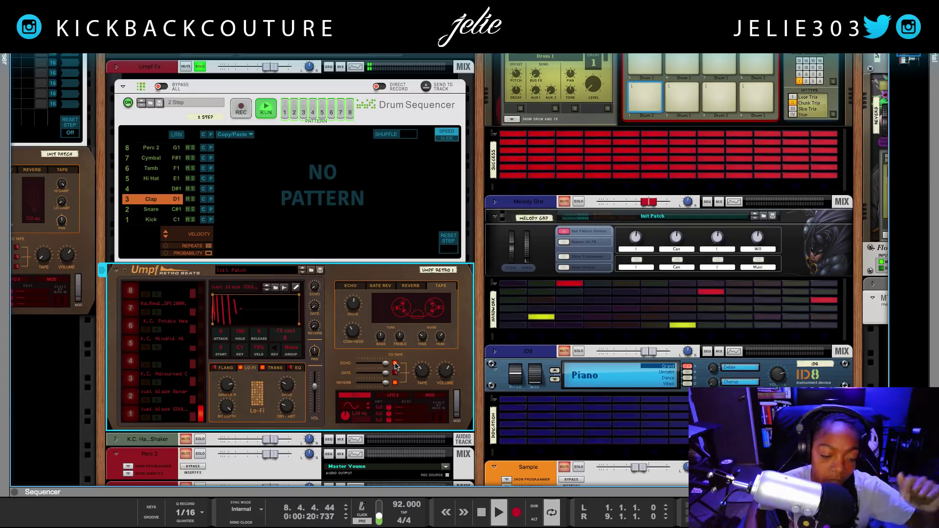
Step: Bypass the insert effects on the Sample channel and open the Decimort2 window, moving it clear of the channel's controls
scroll(321, 362, down, 2)
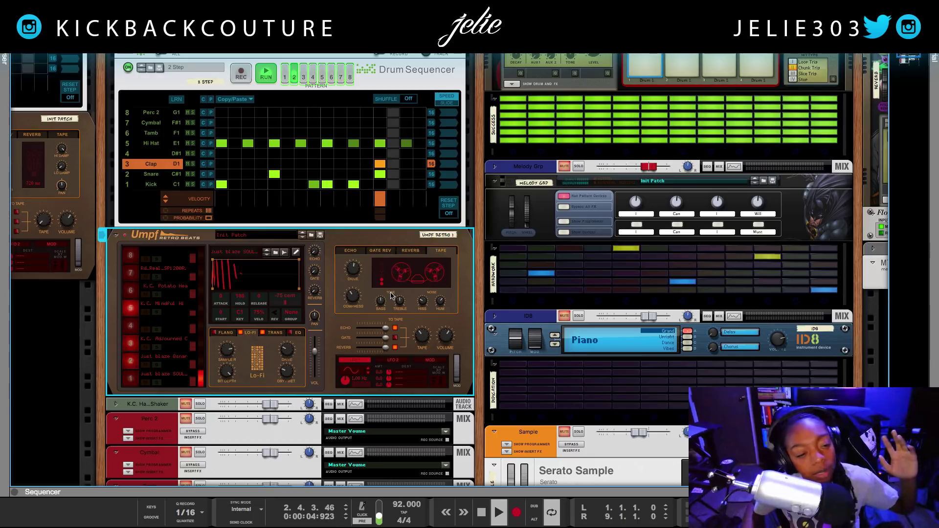
scroll(458, 374, down, 2)
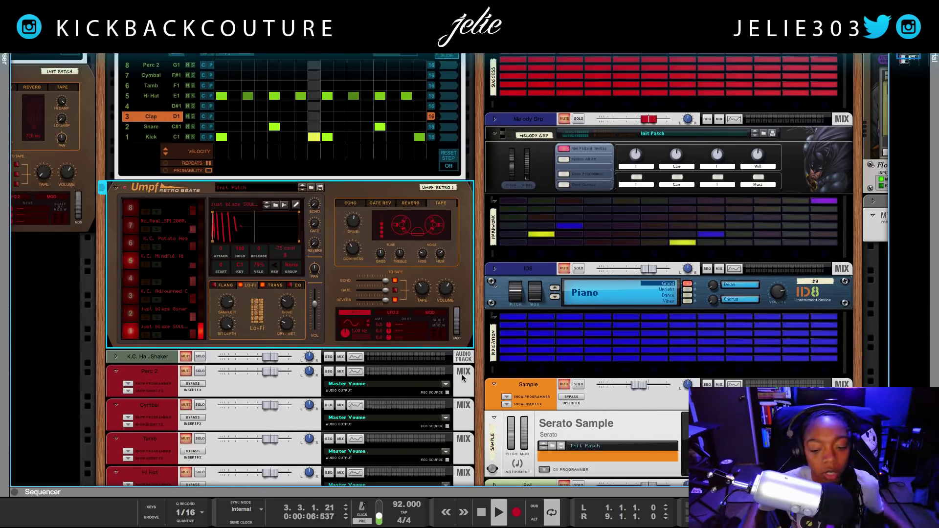
scroll(458, 370, down, 1)
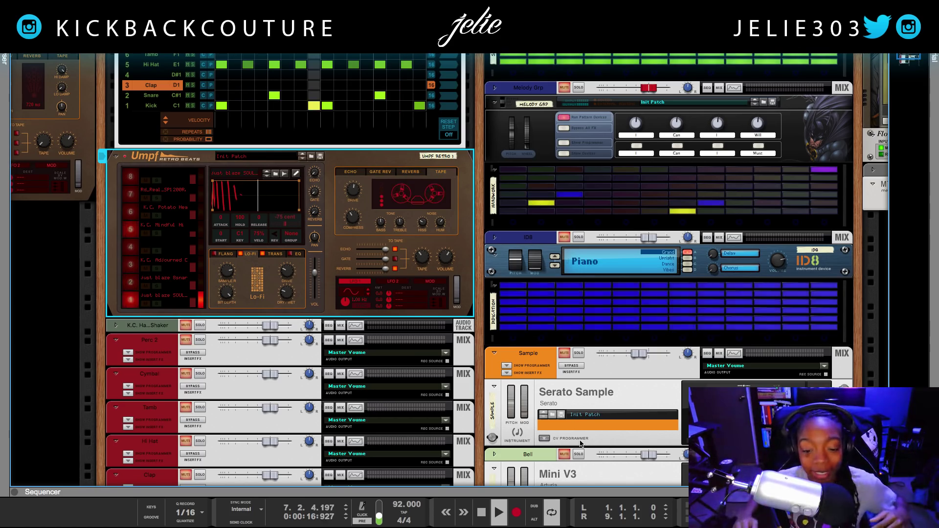
scroll(577, 432, down, 1)
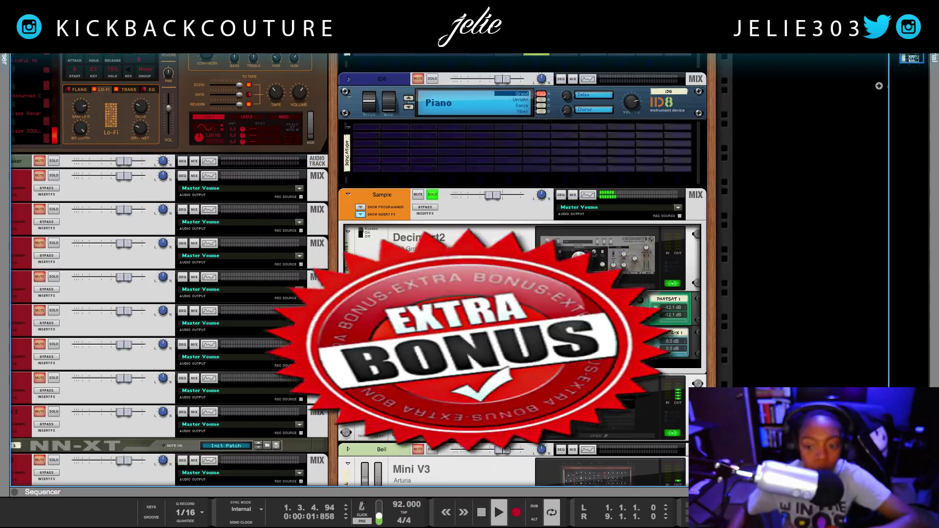
click(417, 221)
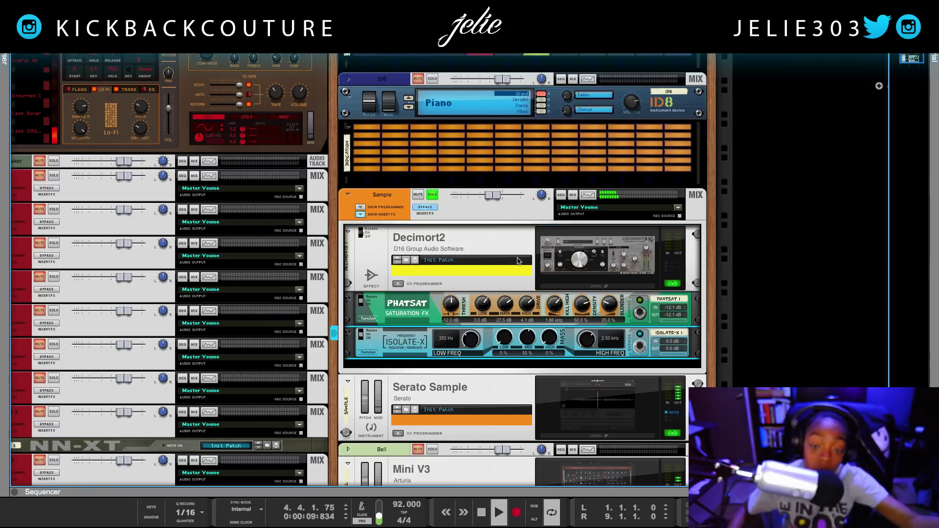
click(587, 287)
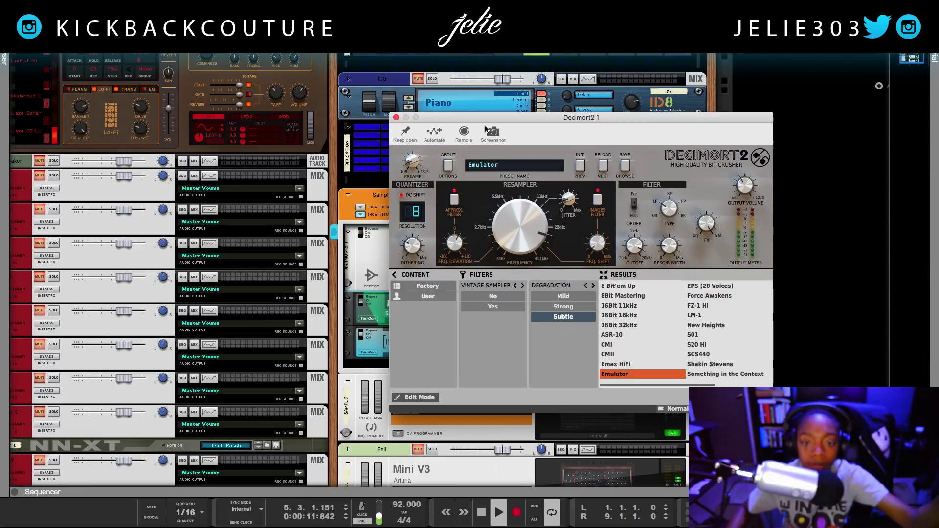
drag(483, 122, 548, 97)
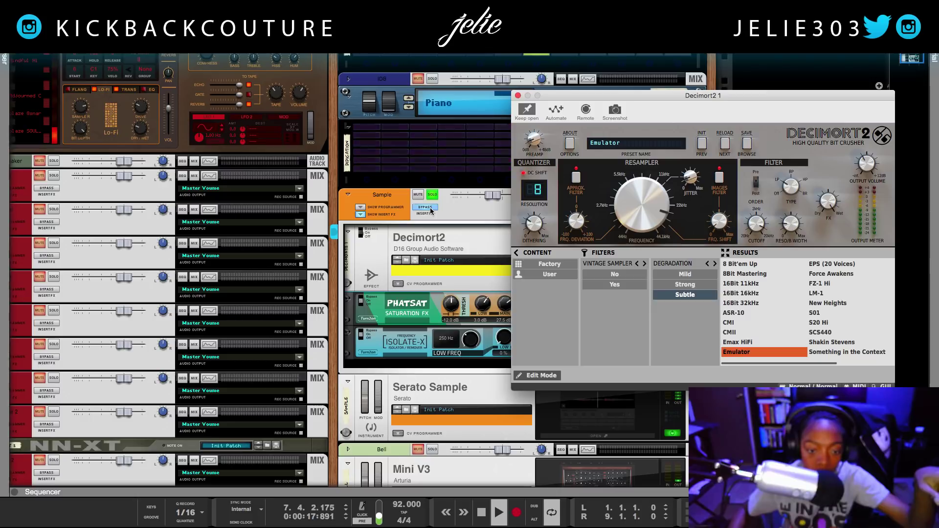
Step: Re-enable the Sample channel's insert effects, move the Decimort2 window aside and examine the sample's frequency content in the Spectrum EQ while it plays
click(443, 202)
drag(595, 93, 109, 90)
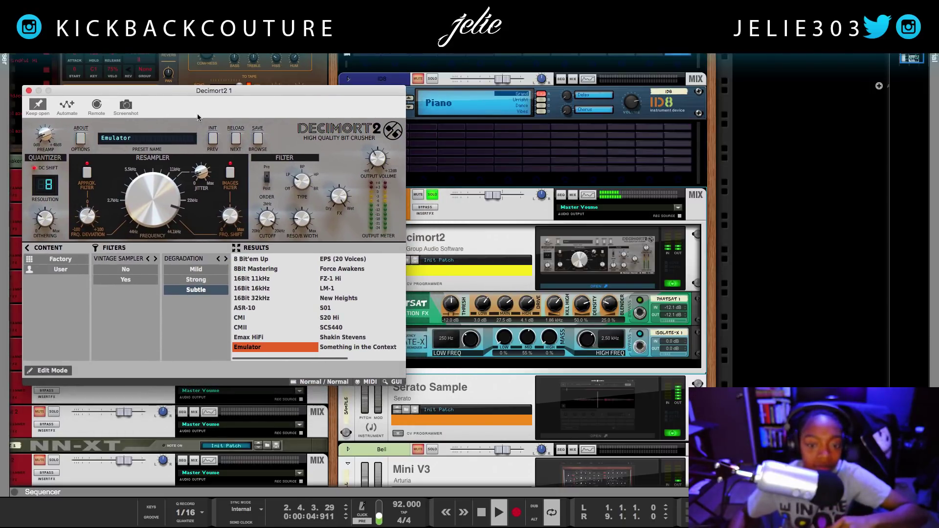
click(588, 195)
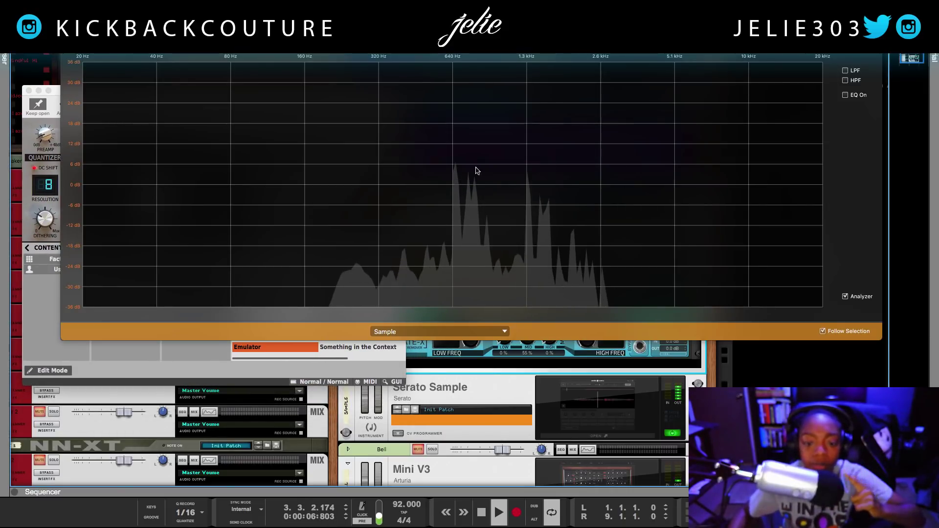
click(69, 49)
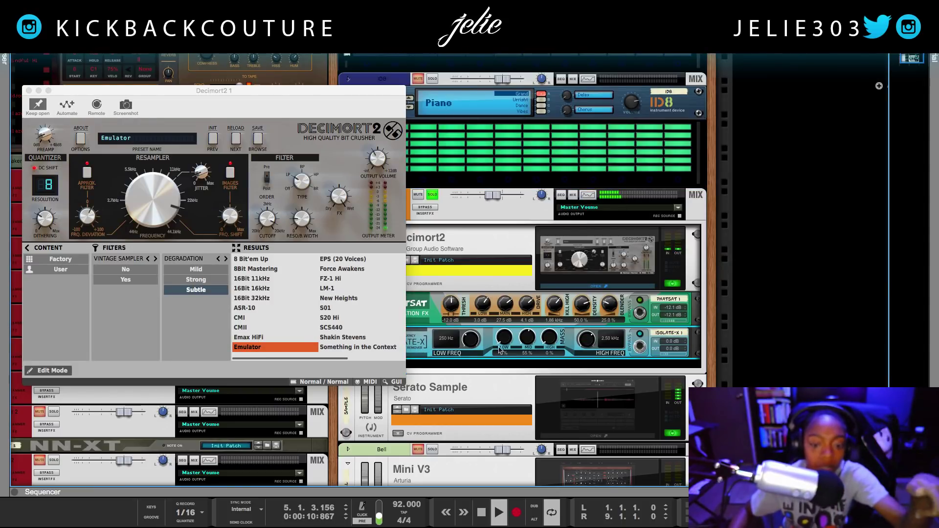
Step: Move the Decimort2 window clear of the insert rack and switch the Isolate-X and PhatSat bypass settings while the sample plays
drag(293, 92, 816, 63)
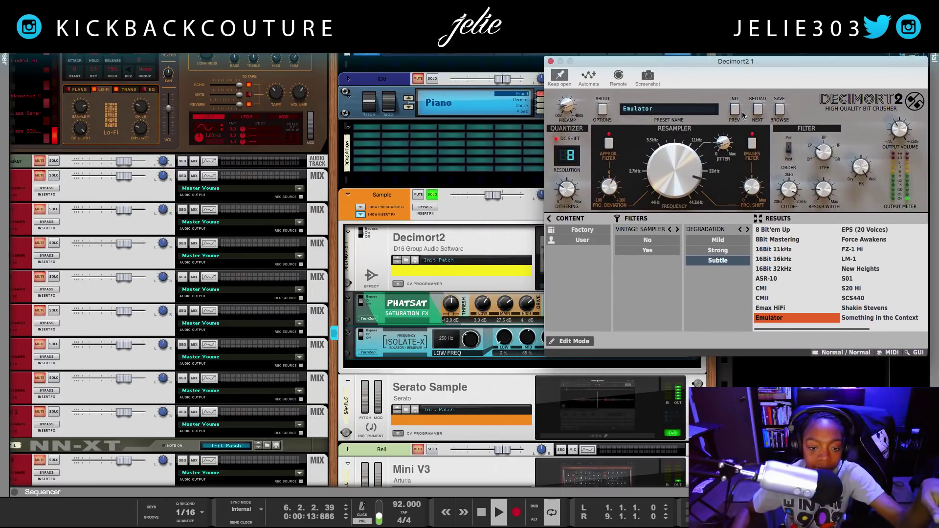
click(362, 339)
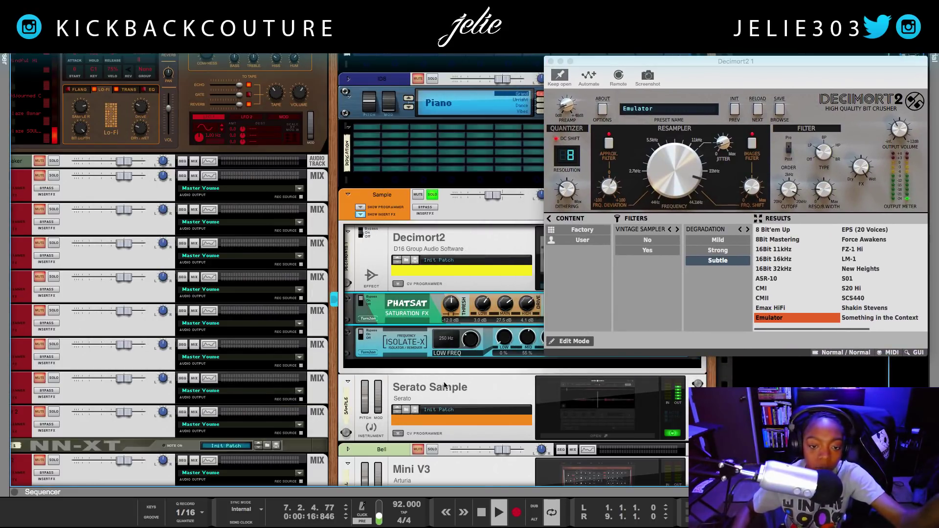
drag(604, 61, 556, 68)
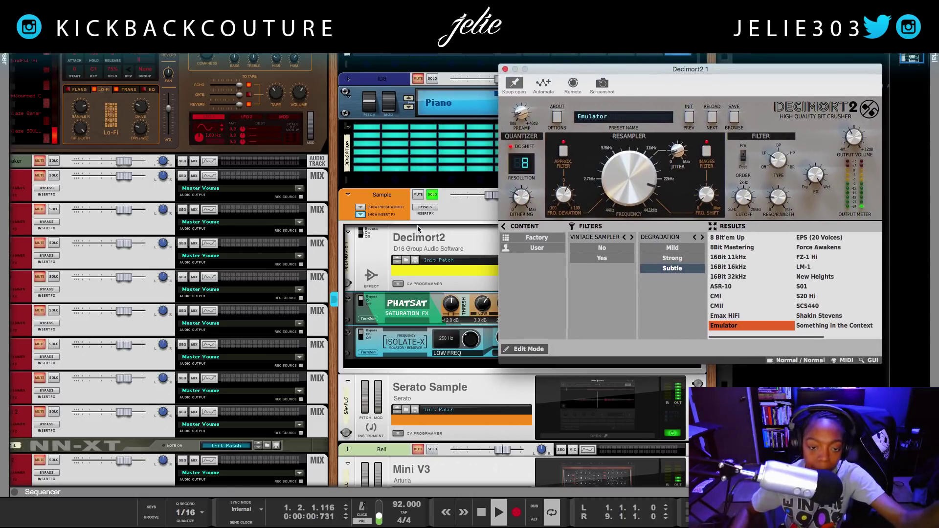
click(362, 300)
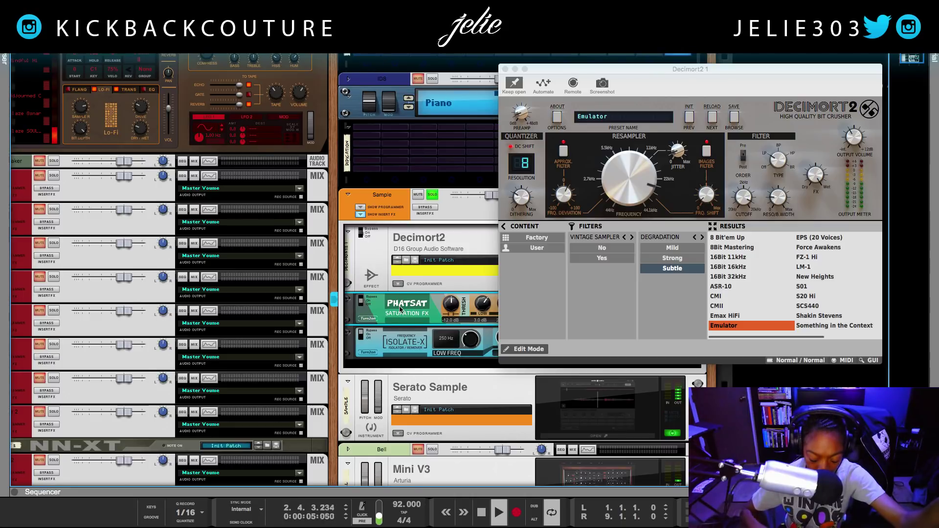
key(space)
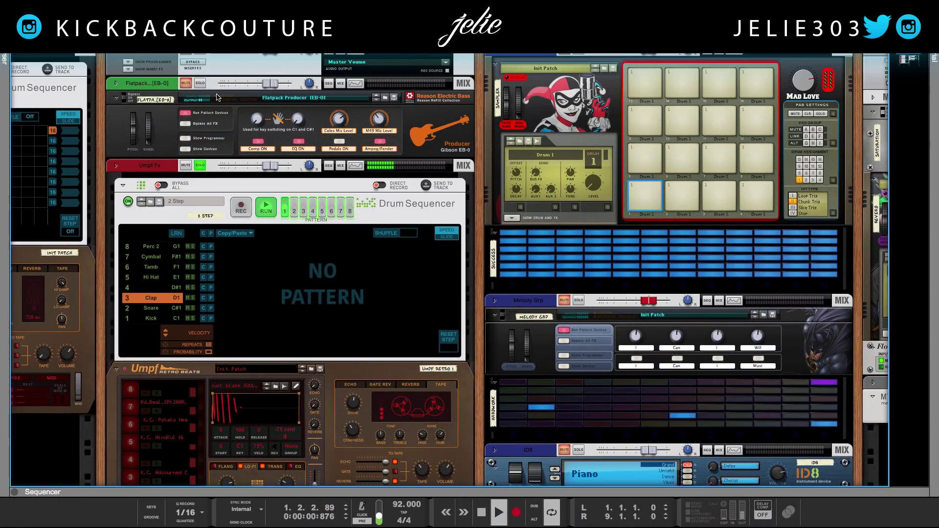
Step: Solo the Flatpack Producer bass channel to hear it with the drums and sample, and show the main mixer above the rack
click(200, 84)
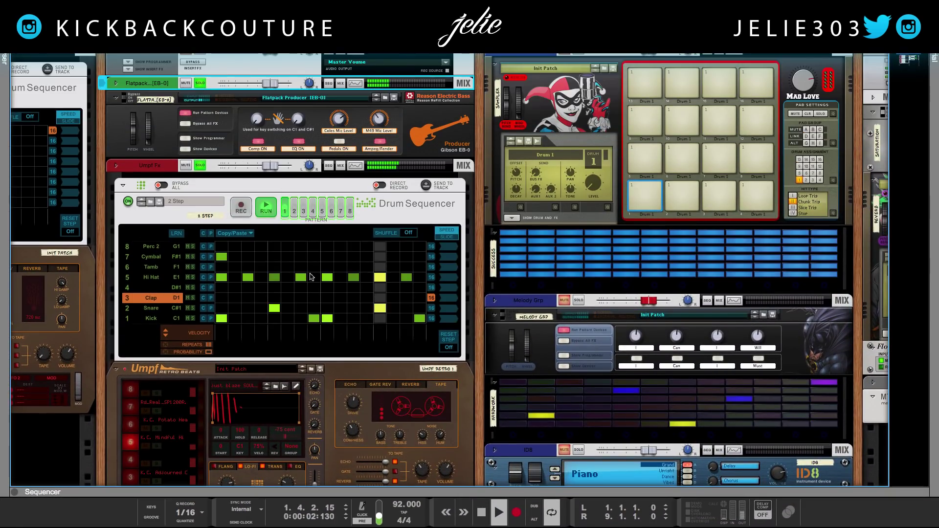
scroll(326, 302, down, 5)
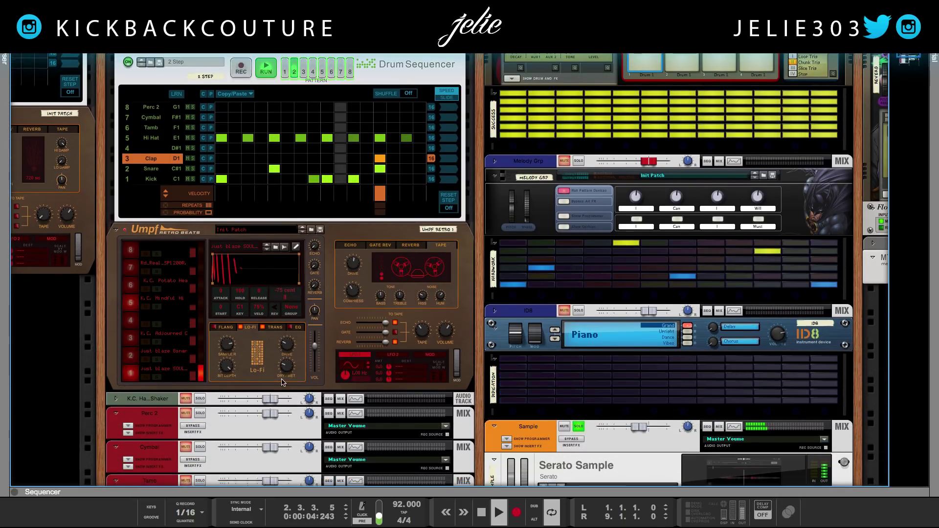
scroll(282, 382, down, 1)
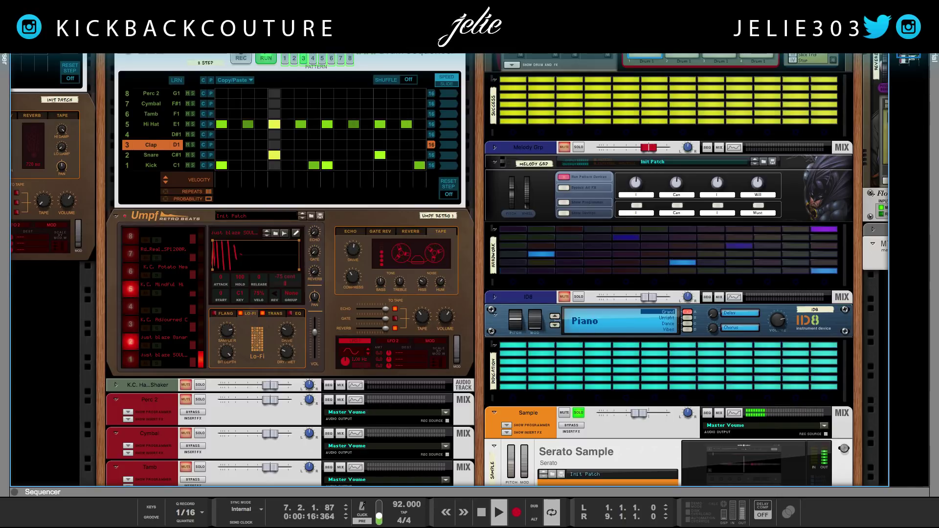
key(F5)
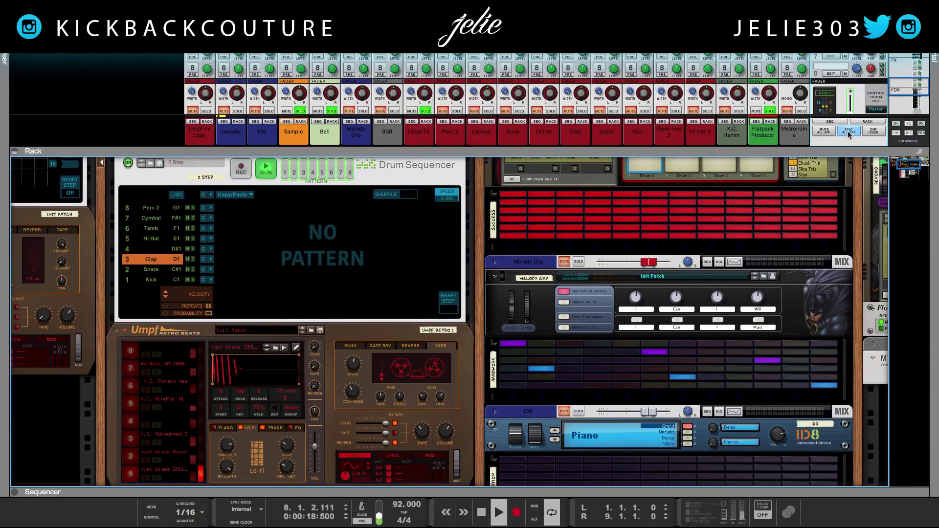